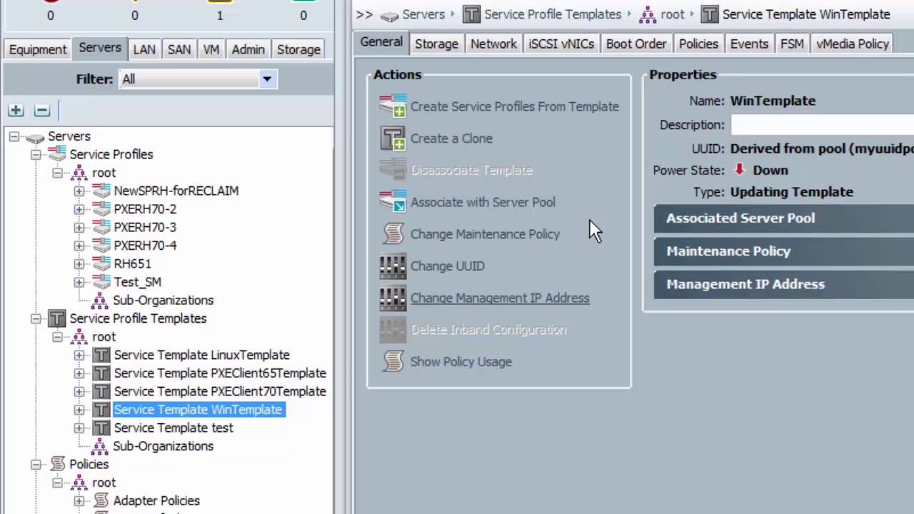
Review WinTemplate's LUN configuration, network settings and boot order (CD/DVD first, Local Disk second)
{"action": "left_click", "coordinate": [437, 44]}
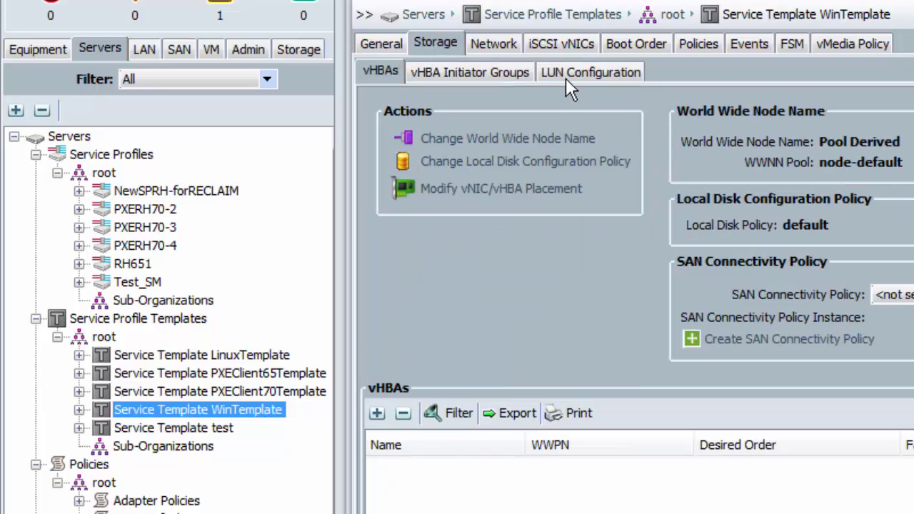
{"action": "left_click", "coordinate": [566, 75]}
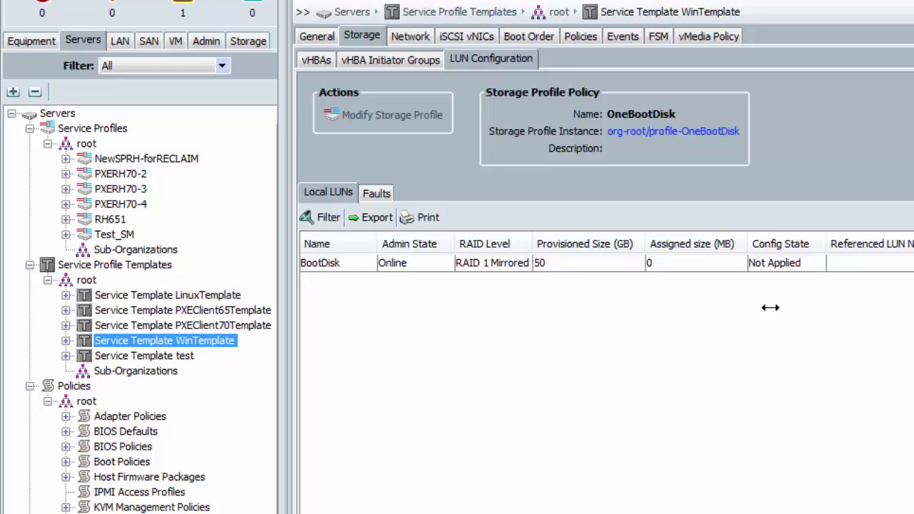
{"action": "left_click", "coordinate": [418, 44]}
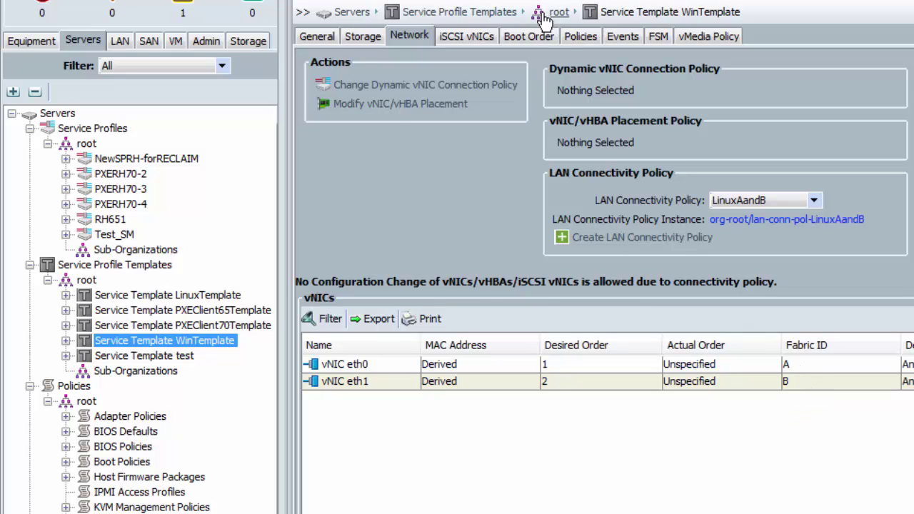
{"action": "left_click", "coordinate": [526, 34]}
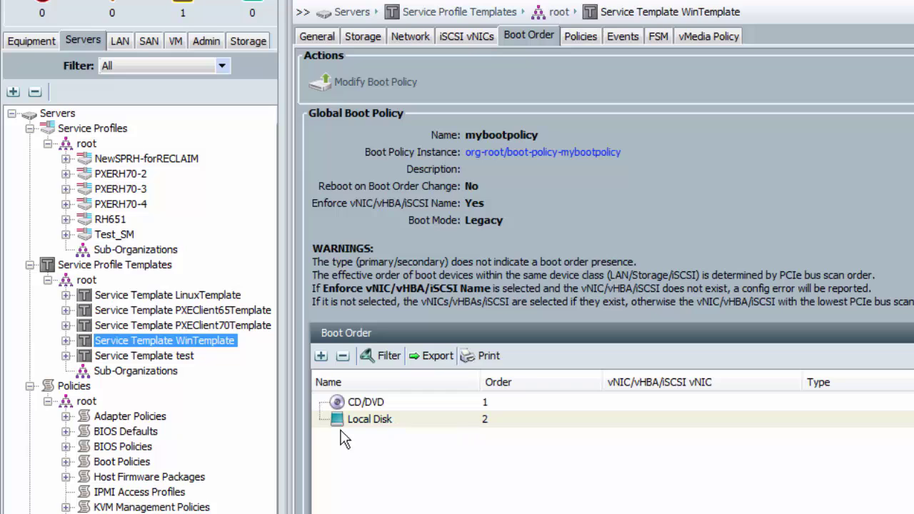
Create one service profile with prefix 'AAAAAWin-' from WinTemplate and check its BootDisk LUN shows Not Applied
{"action": "right_click", "coordinate": [196, 341]}
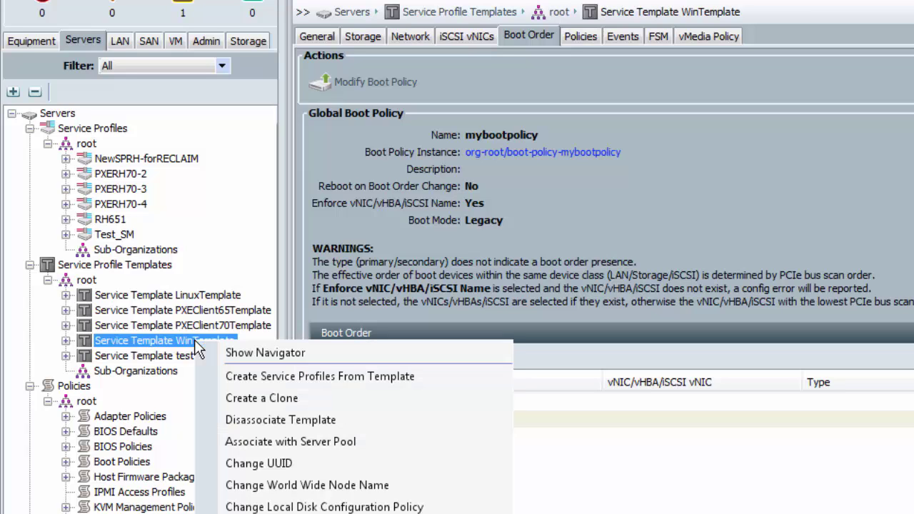
{"action": "left_click", "coordinate": [244, 376]}
{"action": "type", "text": "AAA"}
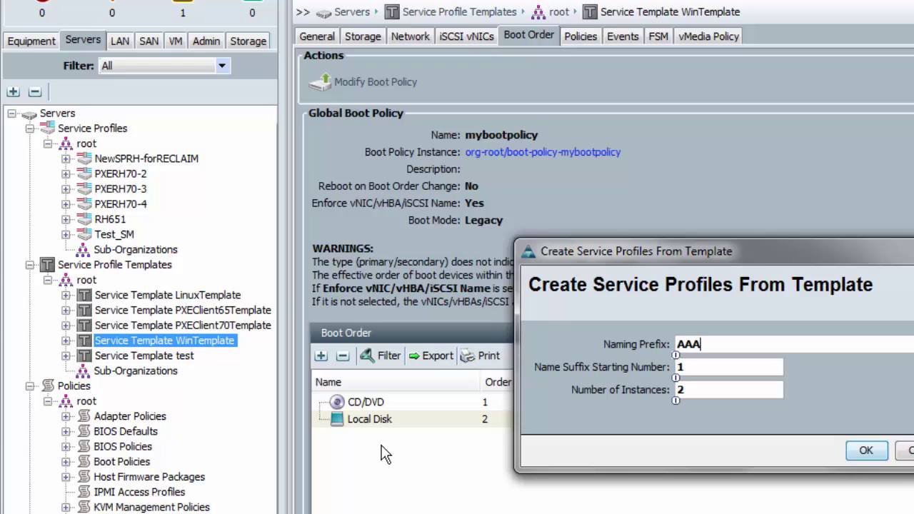
{"action": "type", "text": "AAWin-"}
{"action": "left_click", "coordinate": [684, 390]}
{"action": "key", "text": "BackSpace"}
{"action": "type", "text": "1"}
{"action": "left_click", "coordinate": [865, 451]}
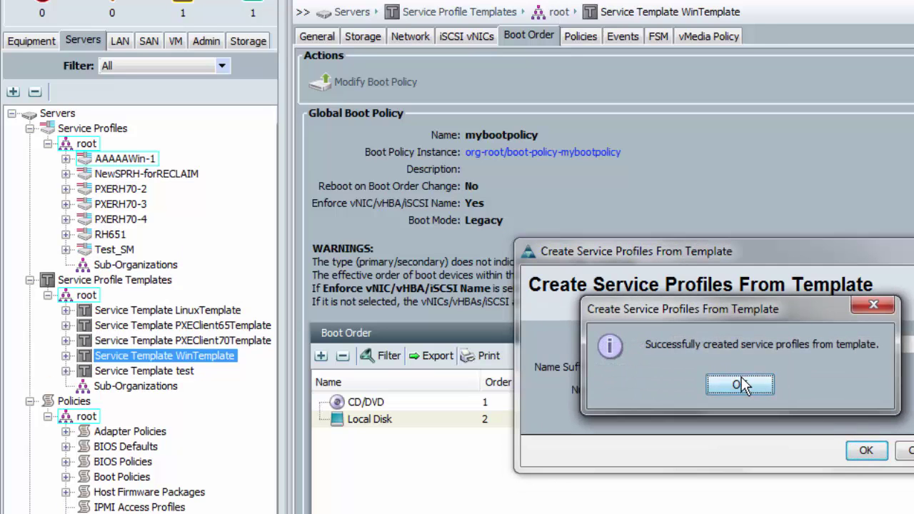
{"action": "left_click", "coordinate": [771, 384]}
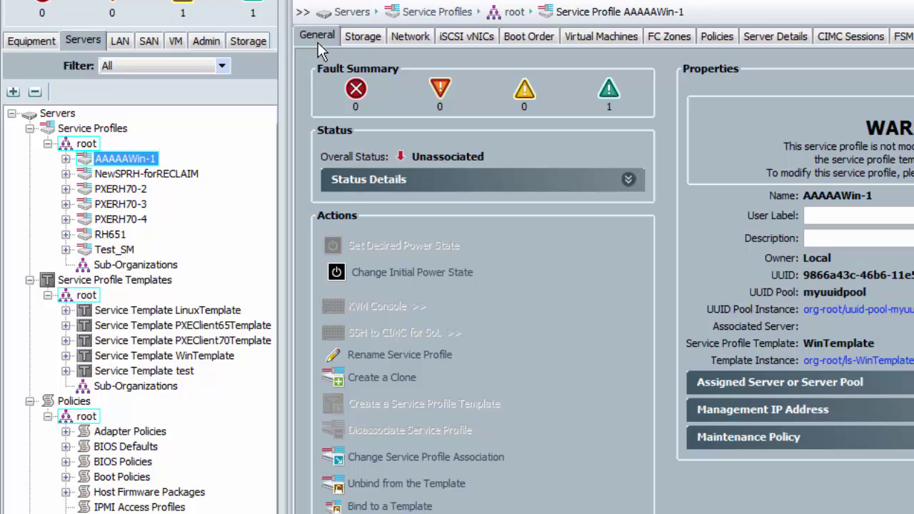
{"action": "left_click", "coordinate": [357, 42]}
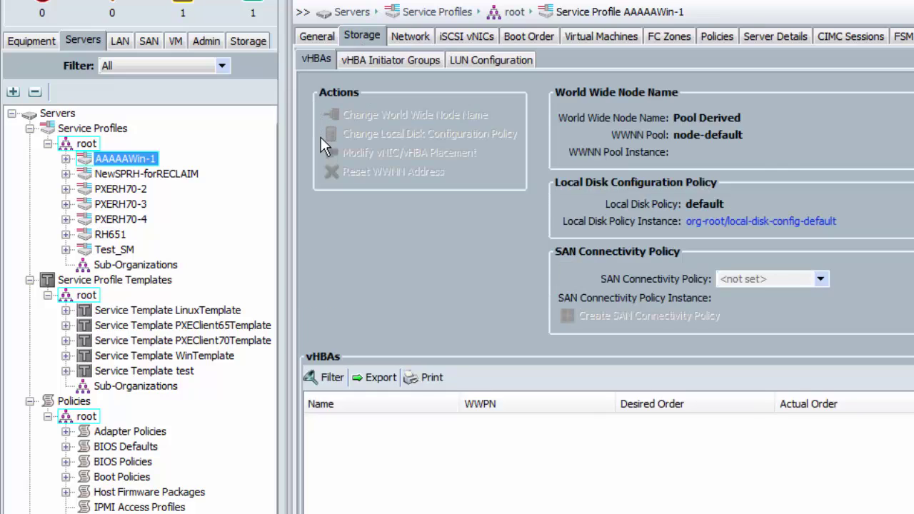
{"action": "left_click", "coordinate": [478, 63]}
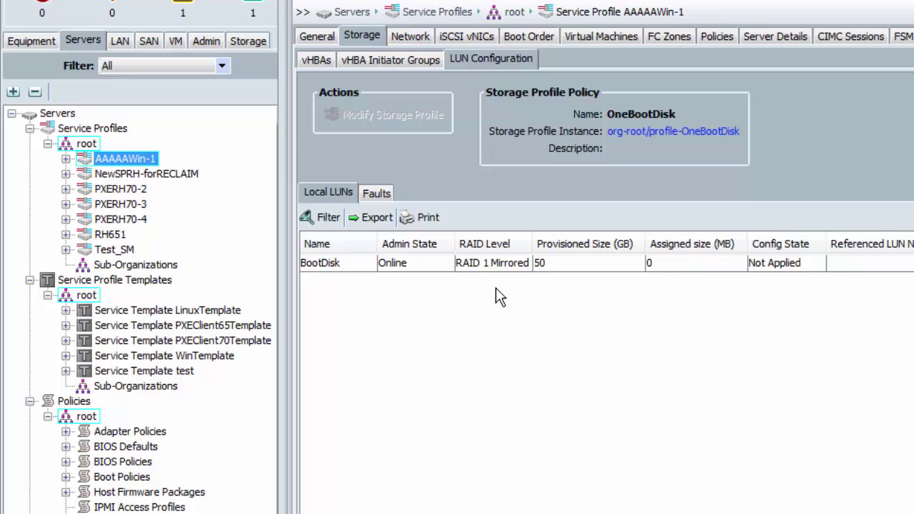
Associate AAAAAWin-1 with the existing server in chassis 2, slot 4, accepting the reboot
{"action": "left_click", "coordinate": [308, 40]}
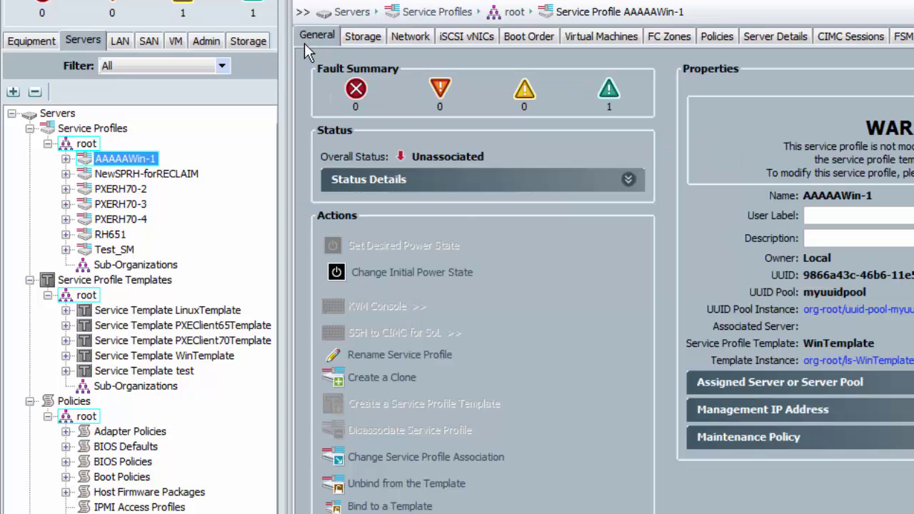
{"action": "left_click", "coordinate": [413, 456]}
{"action": "left_click", "coordinate": [774, 266]}
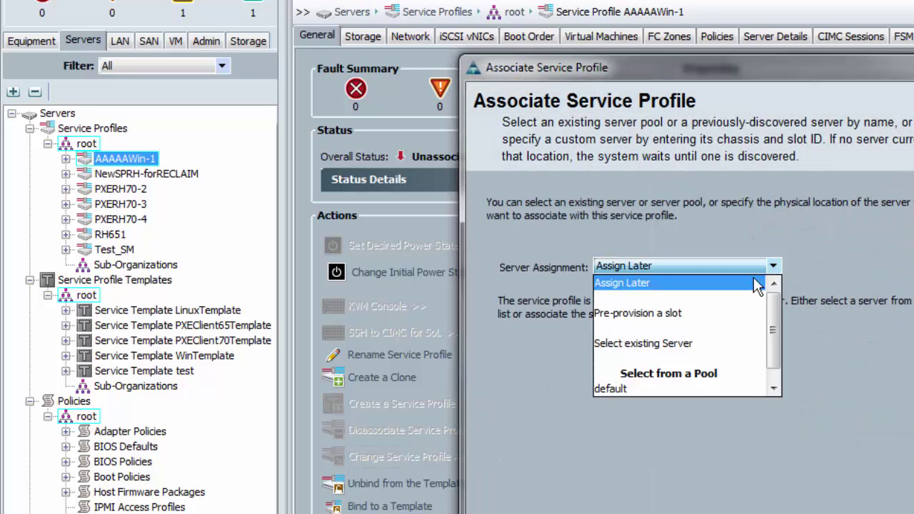
{"action": "left_click", "coordinate": [679, 342]}
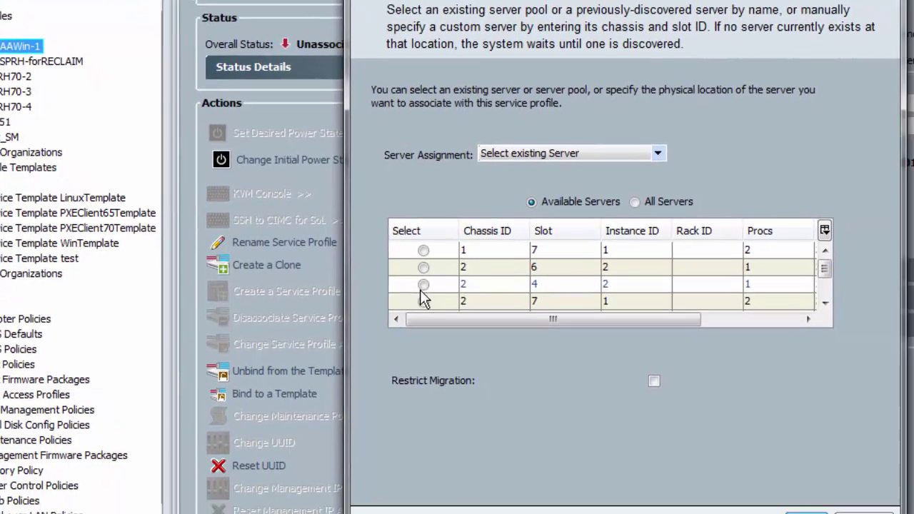
{"action": "left_click", "coordinate": [539, 396]}
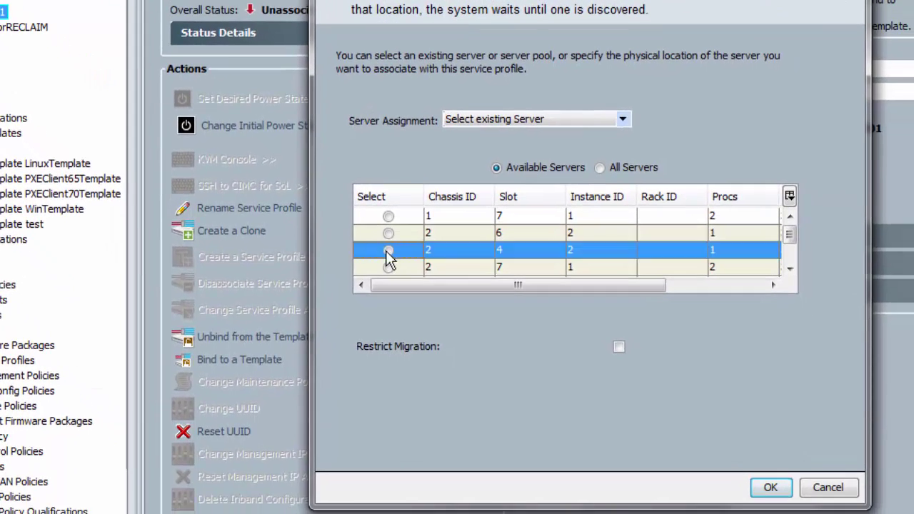
{"action": "left_click", "coordinate": [770, 488]}
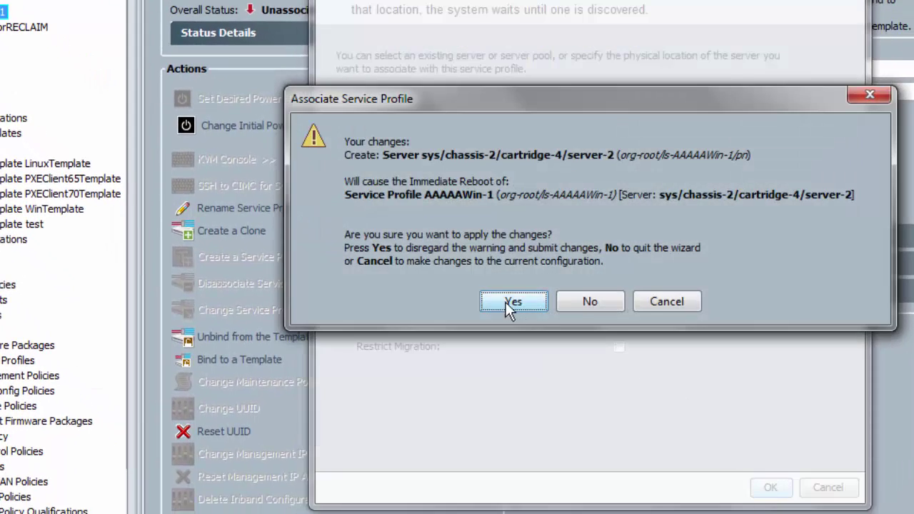
{"action": "left_click", "coordinate": [506, 302]}
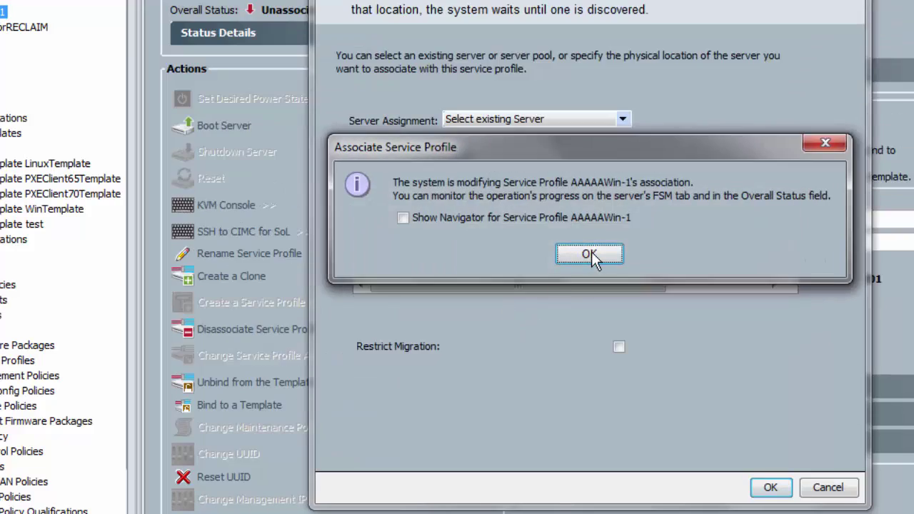
{"action": "left_click", "coordinate": [590, 254]}
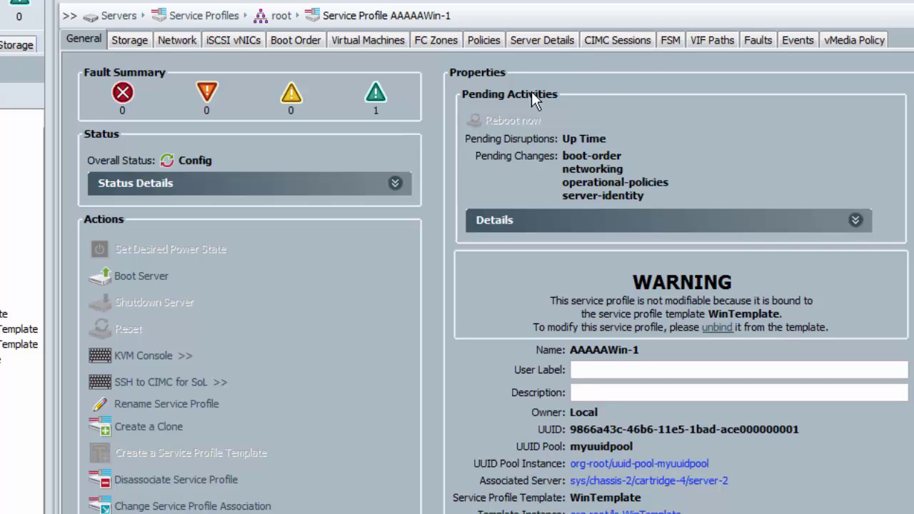
Track the Associate FSM progress, then confirm Power Off status and the BootDisk LUN Applied at 51200 MB
{"action": "left_click", "coordinate": [670, 42]}
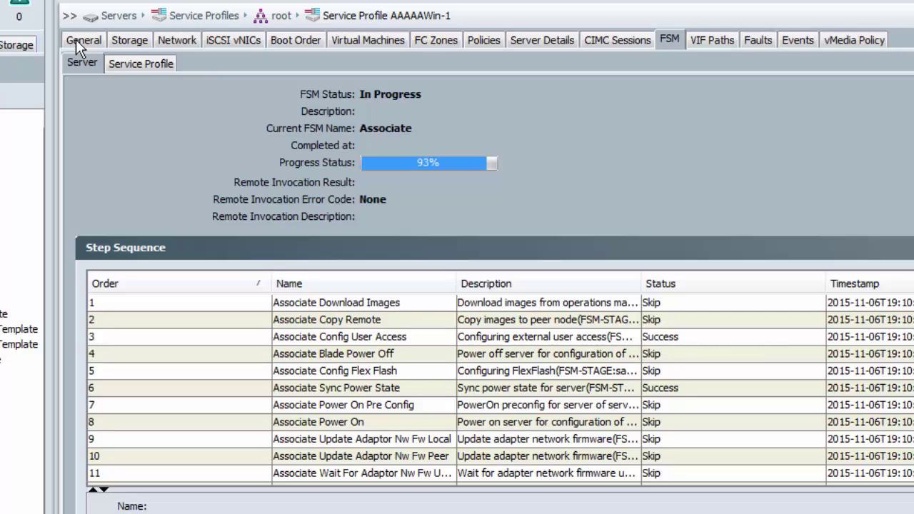
{"action": "left_click", "coordinate": [78, 45]}
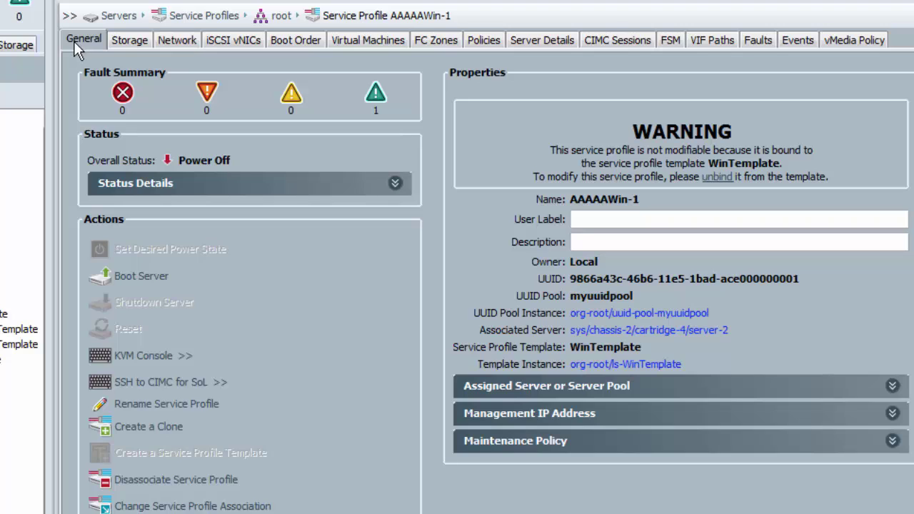
{"action": "left_click", "coordinate": [127, 40]}
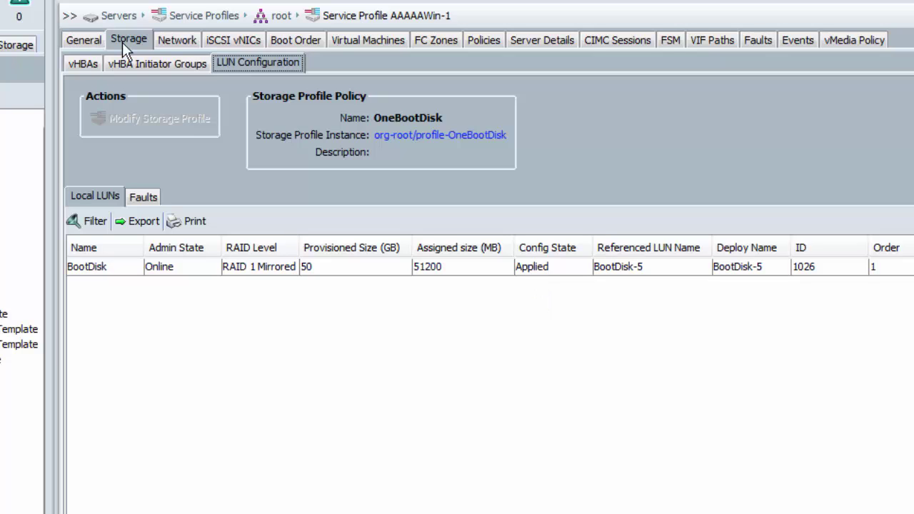
{"action": "left_click", "coordinate": [82, 39]}
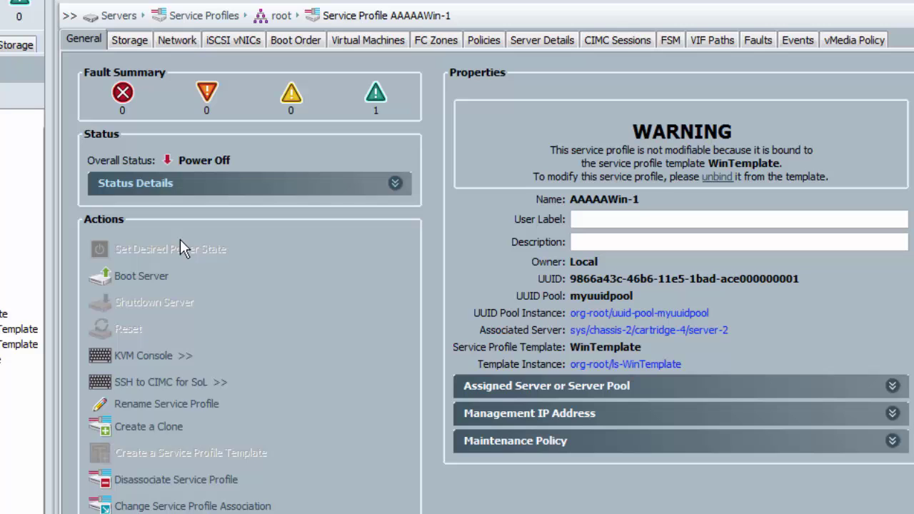
Launch the KVM console and activate virtual media, accepting and remembering the unencrypted session
{"action": "left_click", "coordinate": [143, 356]}
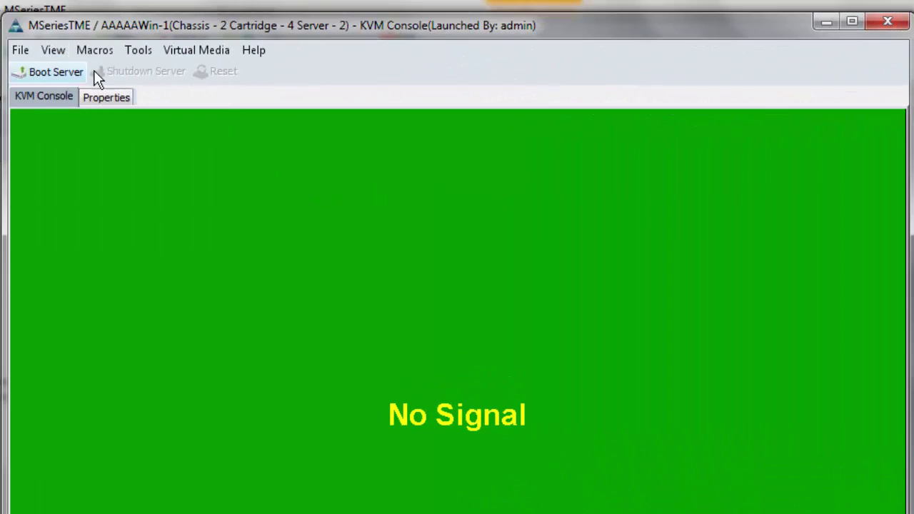
{"action": "left_click", "coordinate": [180, 54]}
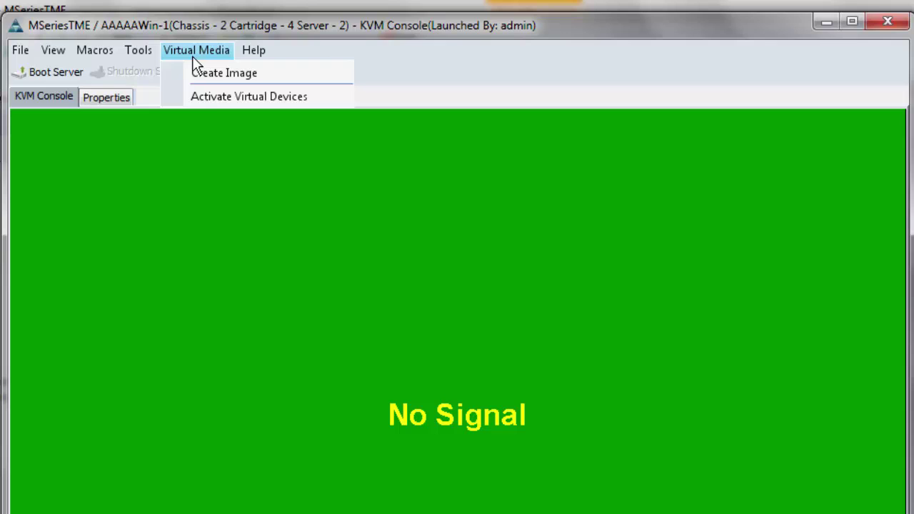
{"action": "left_click", "coordinate": [209, 100]}
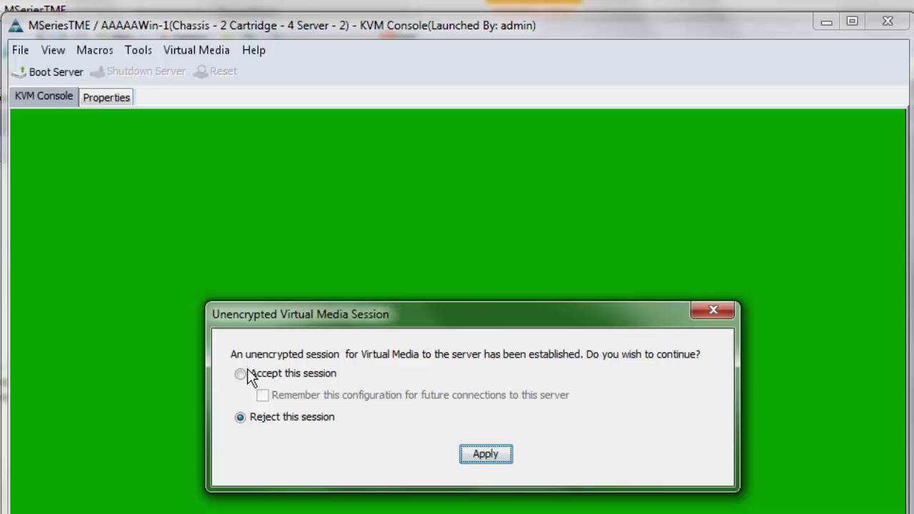
{"action": "left_click", "coordinate": [240, 374]}
{"action": "left_click", "coordinate": [263, 395]}
{"action": "left_click", "coordinate": [479, 456]}
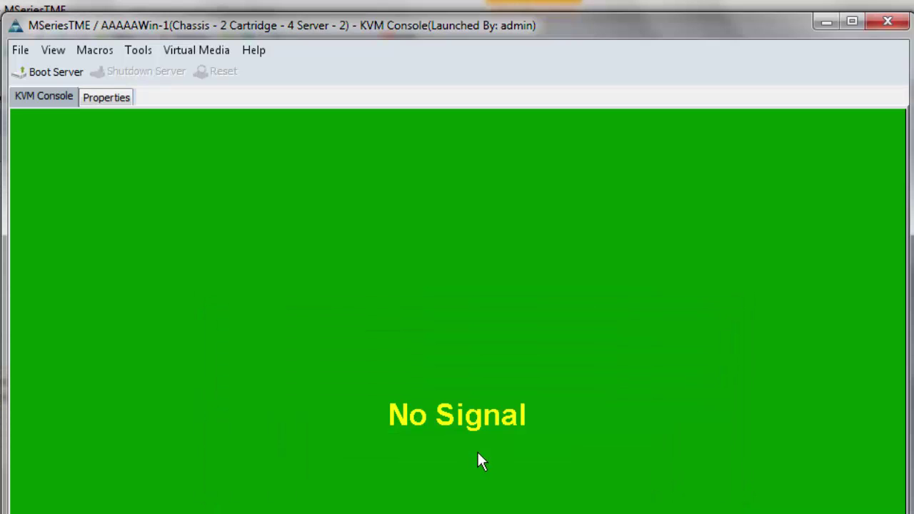
Map the Windows Server 2012 R2 ISO as the virtual CD/DVD and boot the server
{"action": "left_click", "coordinate": [195, 52]}
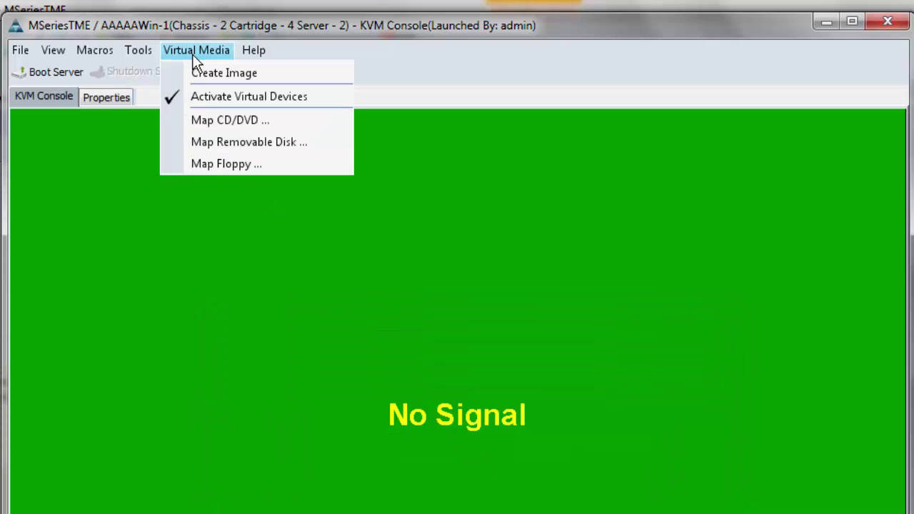
{"action": "left_click", "coordinate": [225, 120]}
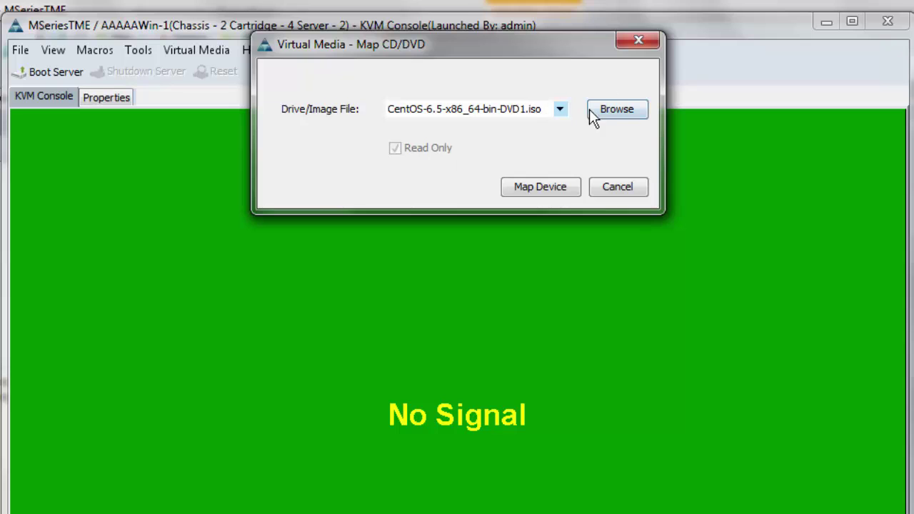
{"action": "left_click", "coordinate": [560, 109]}
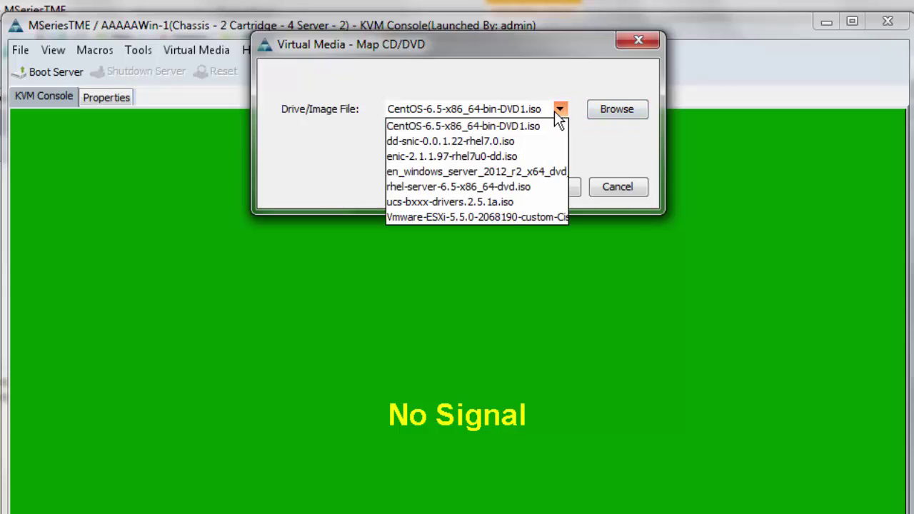
{"action": "left_click", "coordinate": [502, 171]}
{"action": "left_click", "coordinate": [507, 184]}
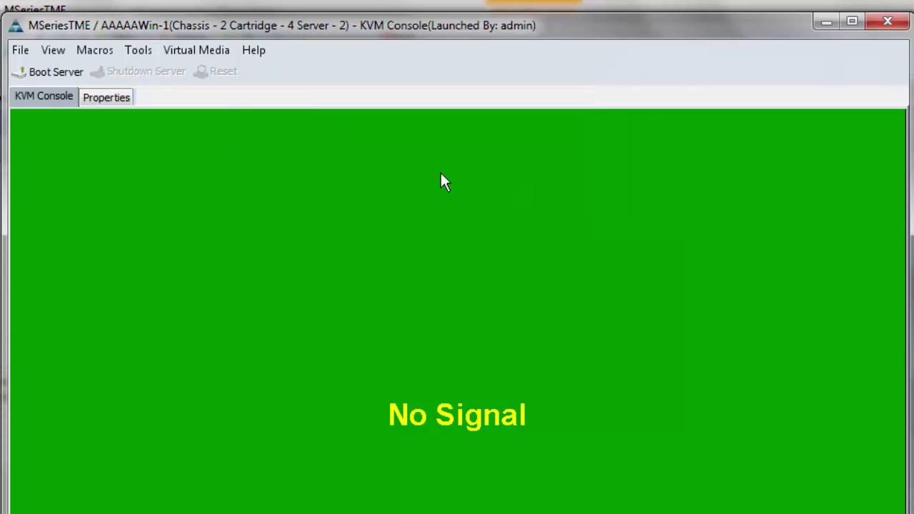
{"action": "left_click", "coordinate": [32, 71]}
Boot into Windows Setup, keep the language settings, start installing and enter the product key
{"action": "key", "text": "Return"}
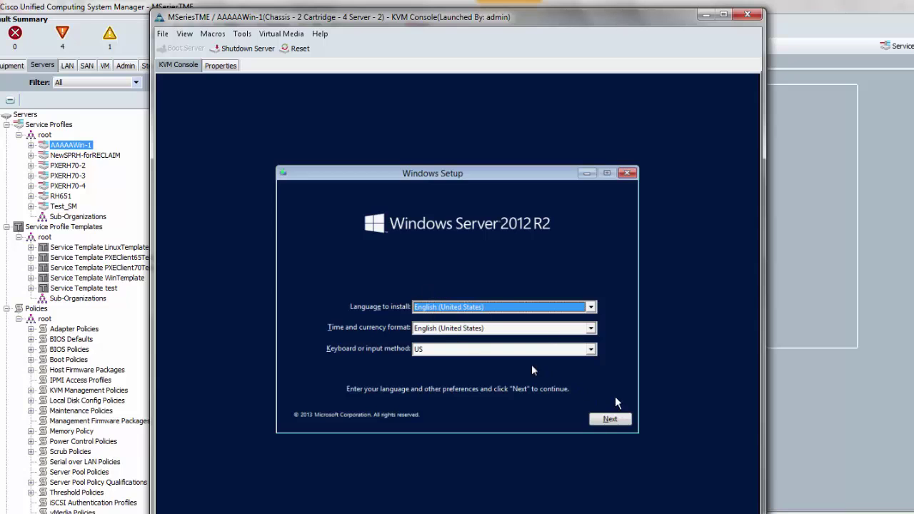
{"action": "left_click", "coordinate": [613, 416]}
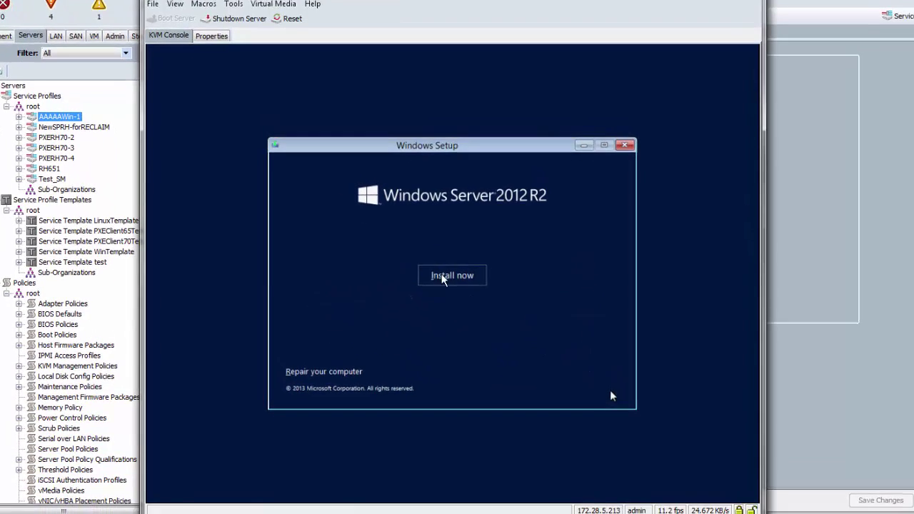
{"action": "left_click", "coordinate": [431, 246]}
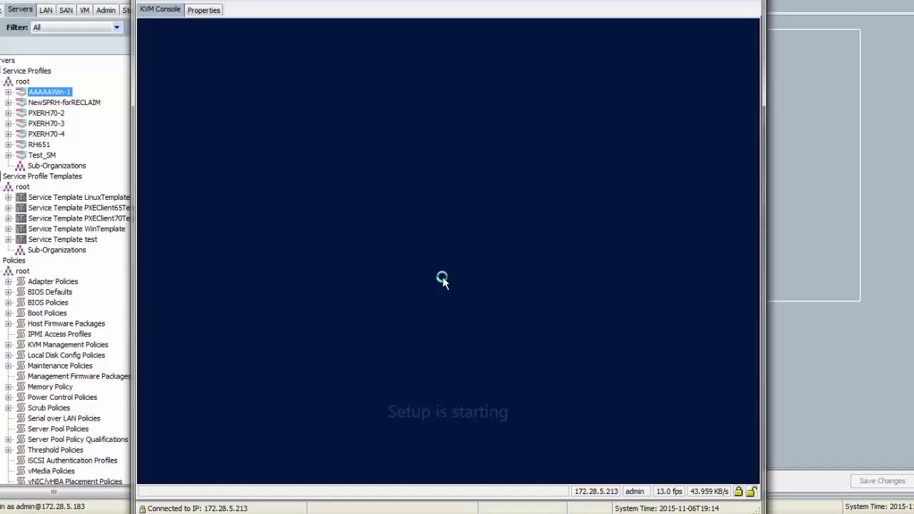
{"action": "type", "text": "RVBN"}
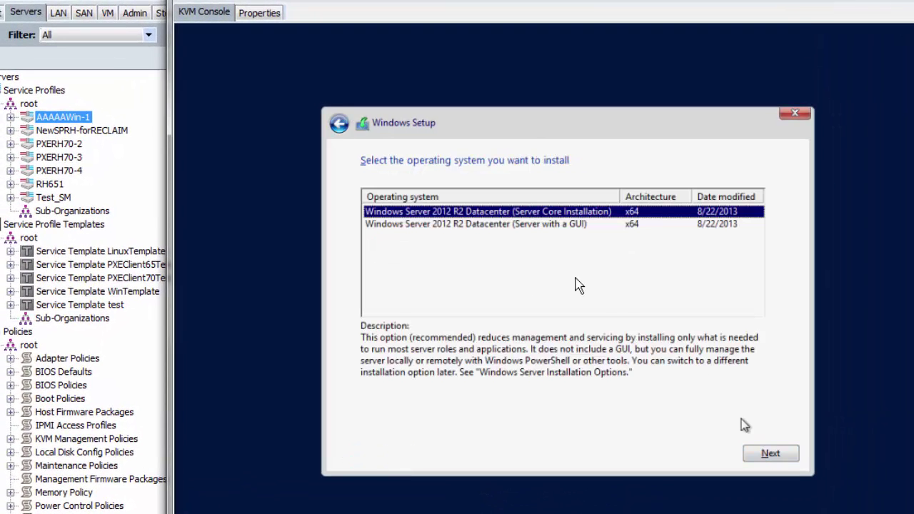
Choose Datacenter Server with a GUI, accept the license, pick Custom install, and request Load driver
{"action": "left_click", "coordinate": [466, 225]}
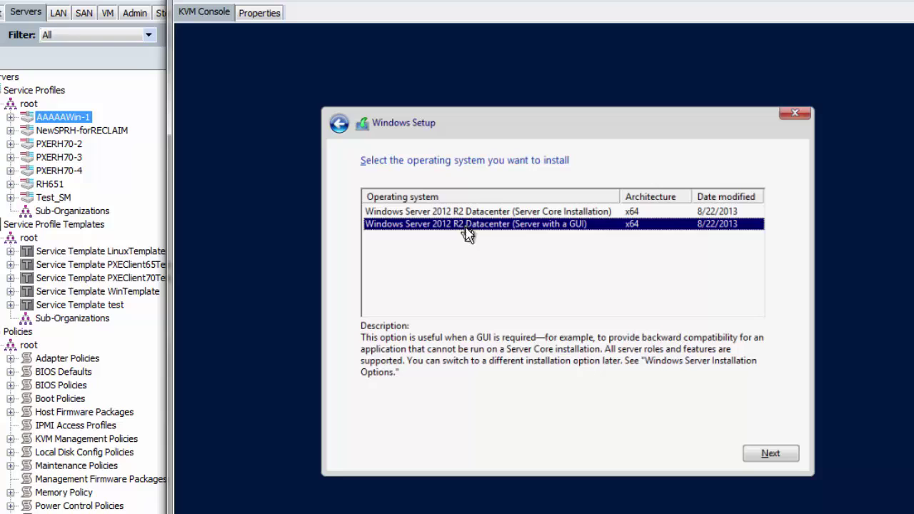
{"action": "left_click", "coordinate": [762, 454]}
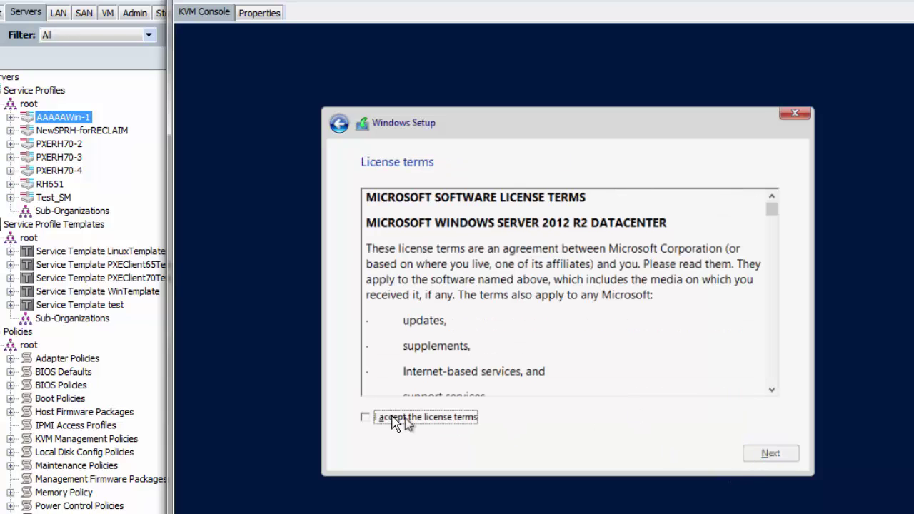
{"action": "left_click", "coordinate": [386, 417]}
{"action": "left_click", "coordinate": [787, 460]}
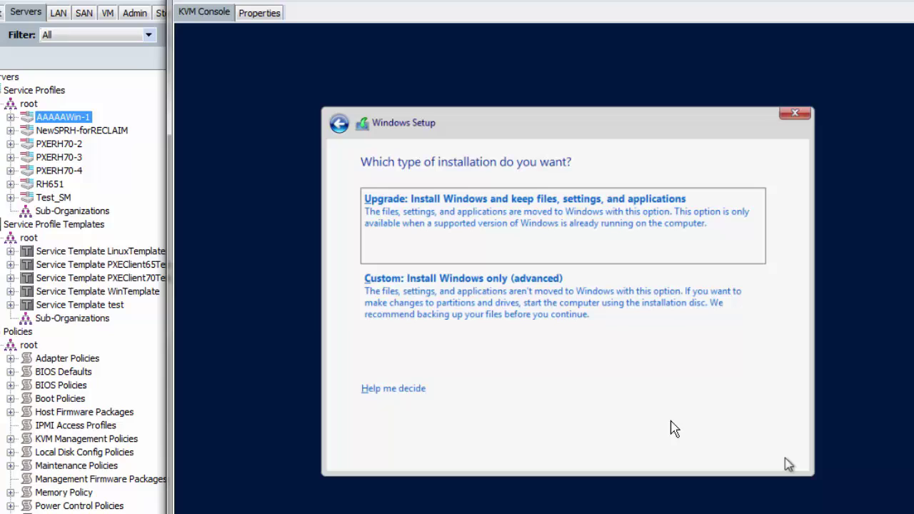
{"action": "left_click", "coordinate": [554, 317]}
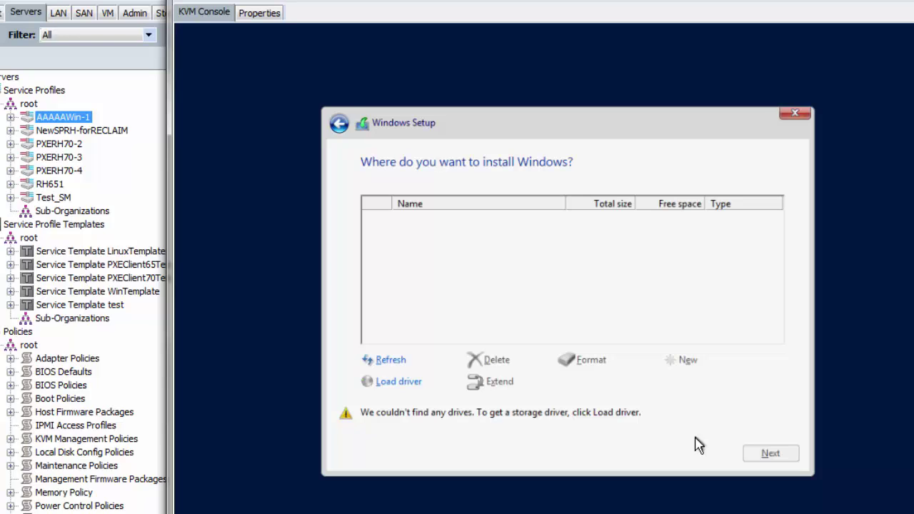
{"action": "left_click", "coordinate": [404, 383]}
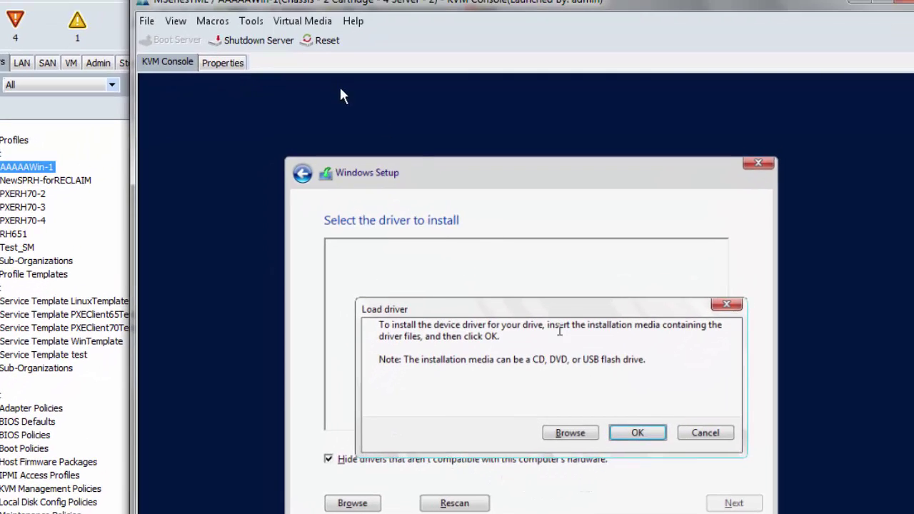
Unmap the Windows Server ISO from the virtual CD/DVD
{"action": "left_click", "coordinate": [315, 22]}
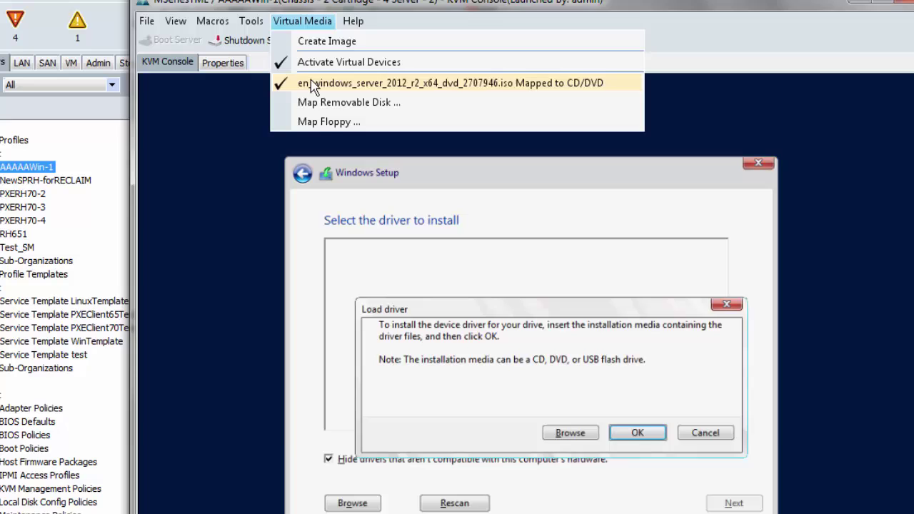
{"action": "left_click", "coordinate": [310, 83]}
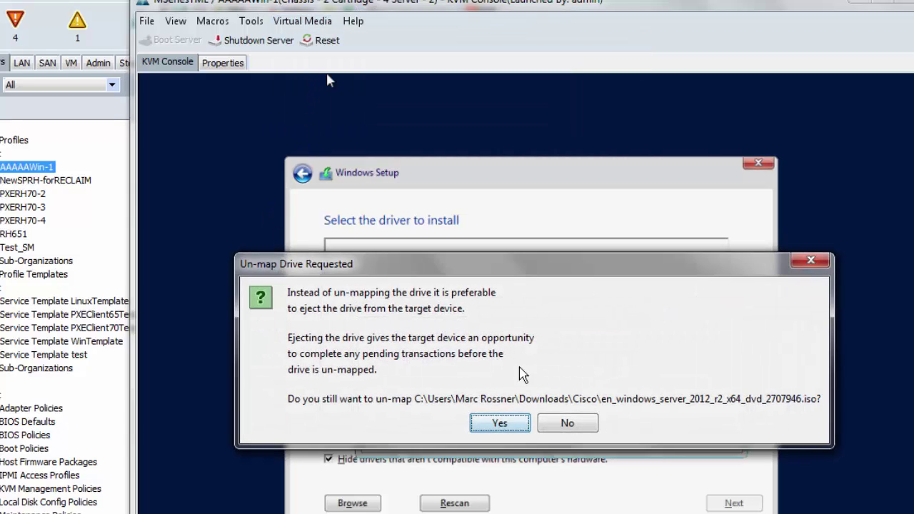
{"action": "left_click", "coordinate": [505, 425]}
Map ucs-mxxx-drivers.2.5.2.iso from the MSeriesDrivers folder as the virtual CD/DVD
{"action": "left_click", "coordinate": [304, 21]}
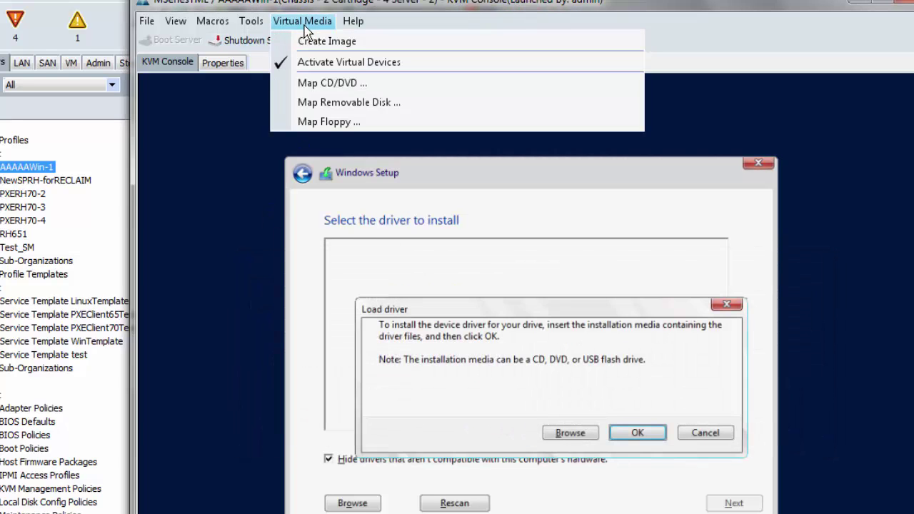
{"action": "left_click", "coordinate": [342, 84]}
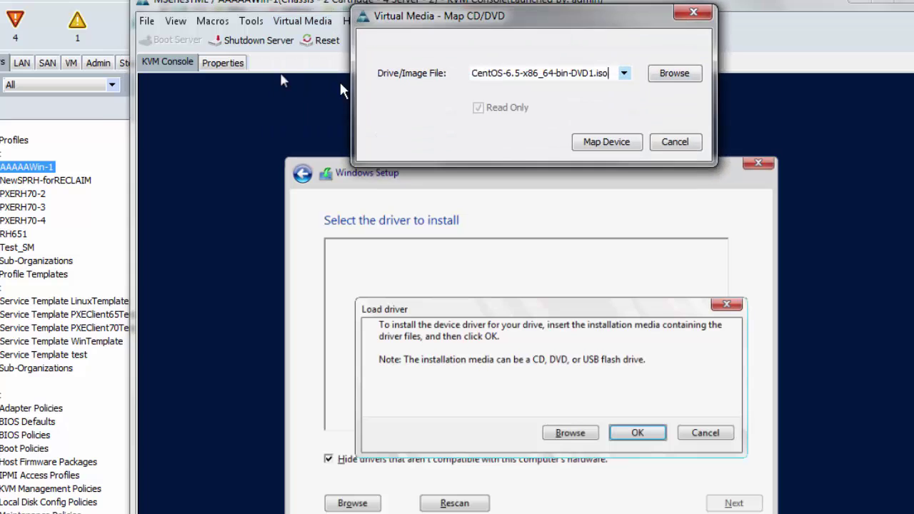
{"action": "left_click", "coordinate": [675, 74]}
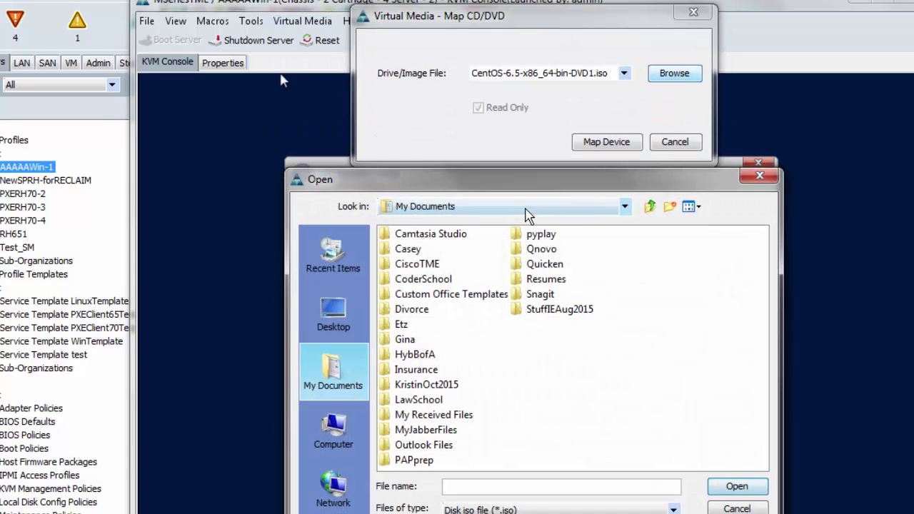
{"action": "left_click", "coordinate": [526, 207]}
{"action": "left_click", "coordinate": [446, 227]}
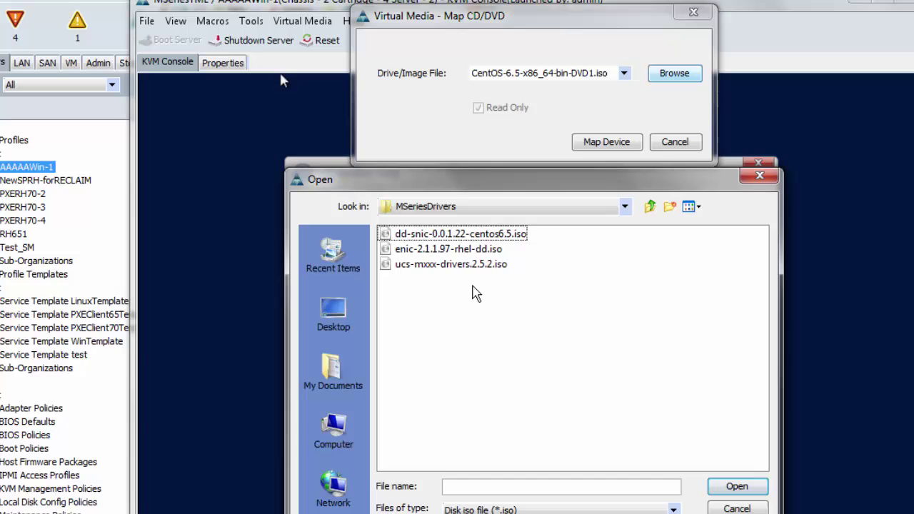
{"action": "double_click", "coordinate": [466, 266]}
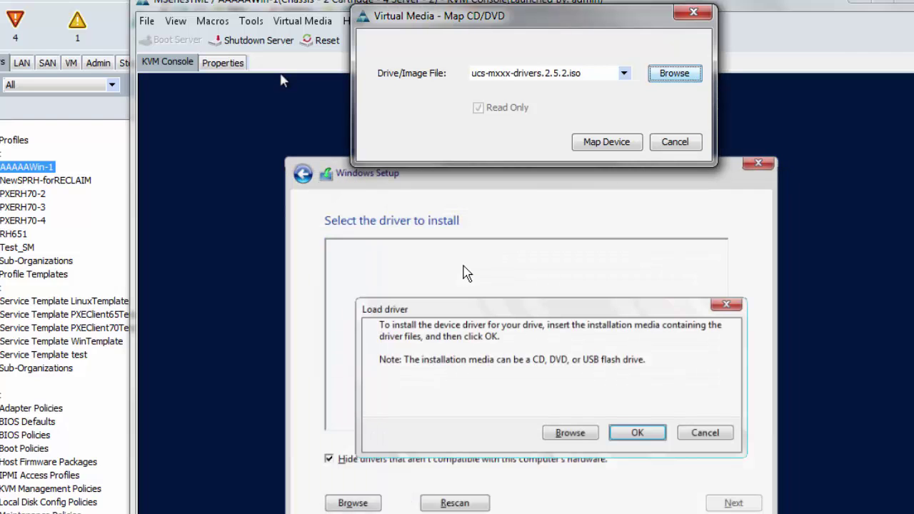
{"action": "left_click", "coordinate": [598, 146]}
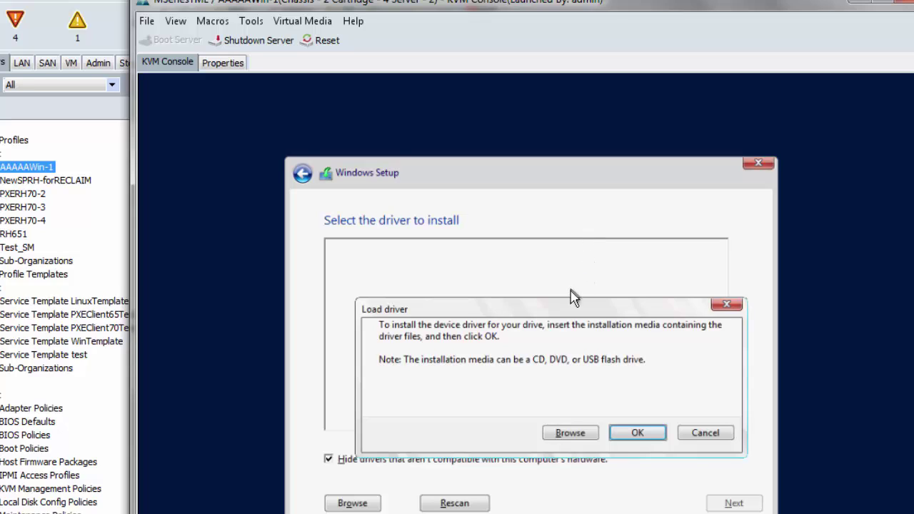
Load the Cisco VIC-SNIC storage driver from D:\Windows\Storage\Cisco\VIC\W2K12R2\x64, revealing 50 GB Drive 2
{"action": "left_click", "coordinate": [578, 433]}
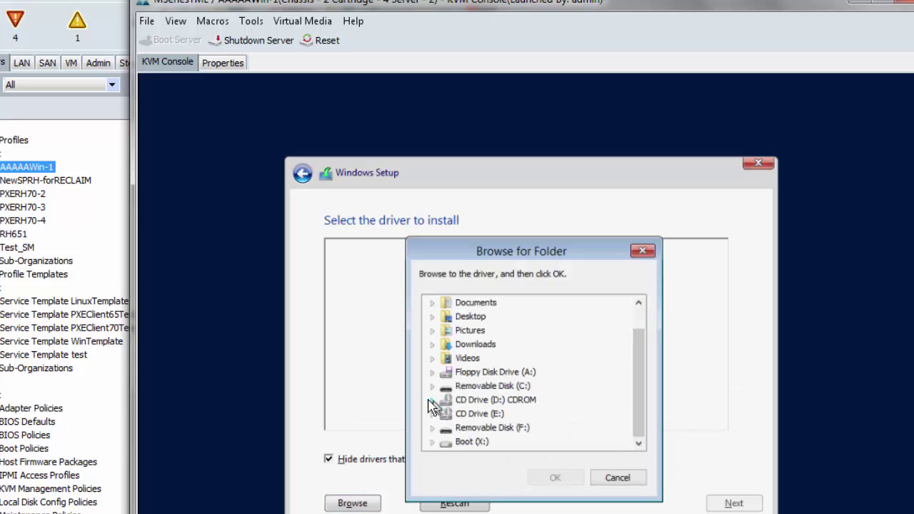
{"action": "left_click", "coordinate": [431, 400]}
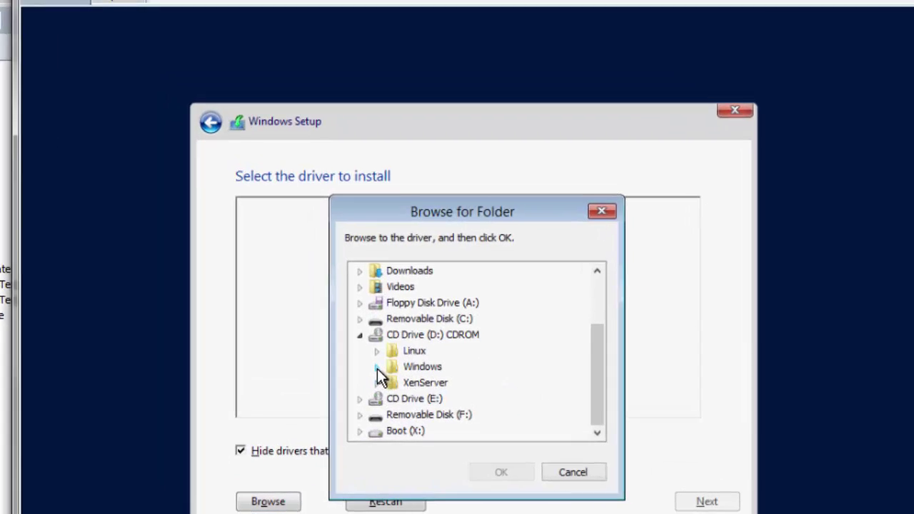
{"action": "left_click", "coordinate": [376, 368]}
{"action": "left_click", "coordinate": [393, 415]}
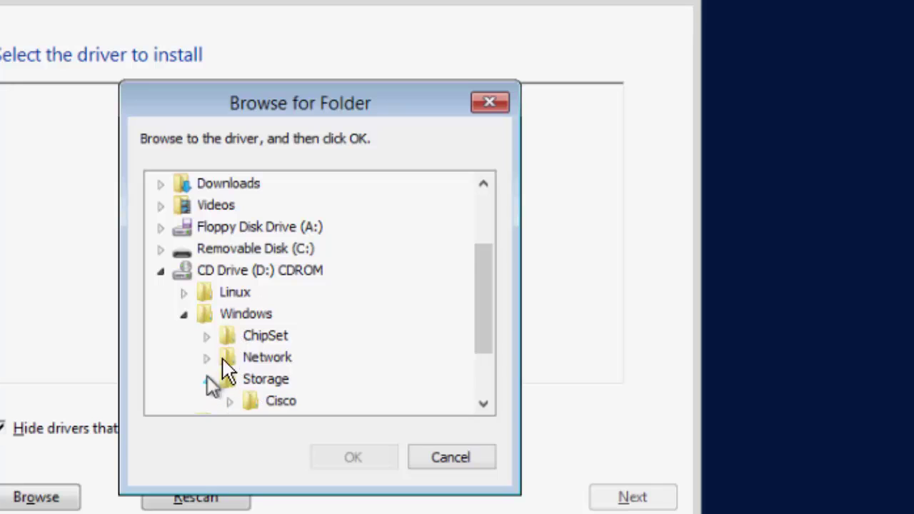
{"action": "scroll", "coordinate": [213, 386], "scroll_direction": "down", "scroll_amount": 1}
{"action": "left_click", "coordinate": [230, 336]}
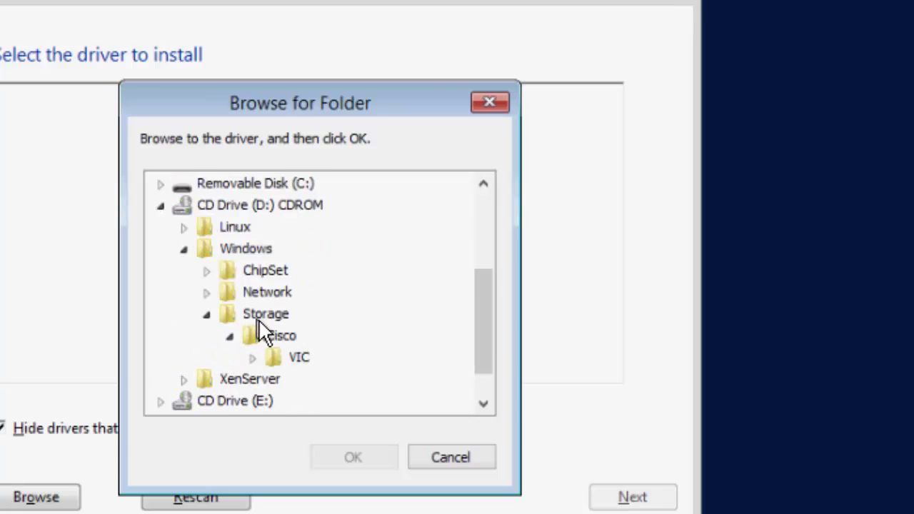
{"action": "scroll", "coordinate": [257, 325], "scroll_direction": "down", "scroll_amount": 1}
{"action": "left_click", "coordinate": [253, 311]}
{"action": "scroll", "coordinate": [333, 330], "scroll_direction": "down", "scroll_amount": 1}
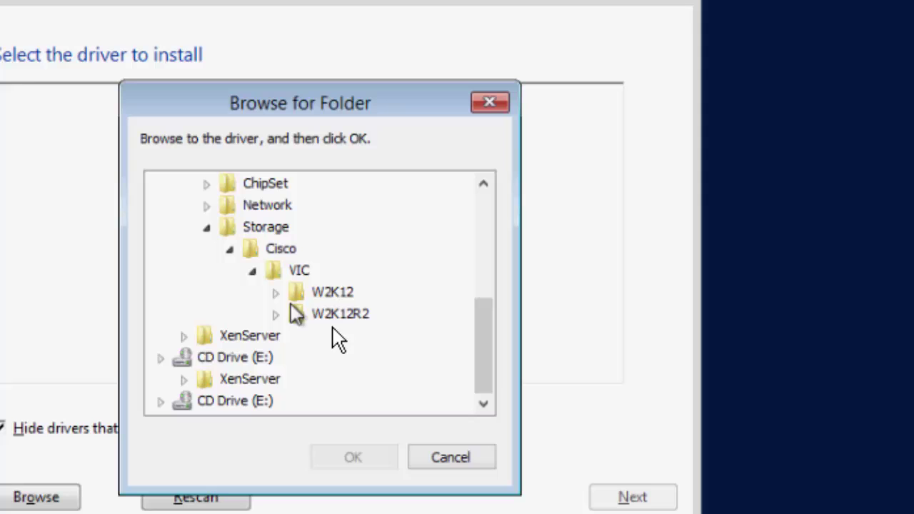
{"action": "left_click", "coordinate": [276, 314]}
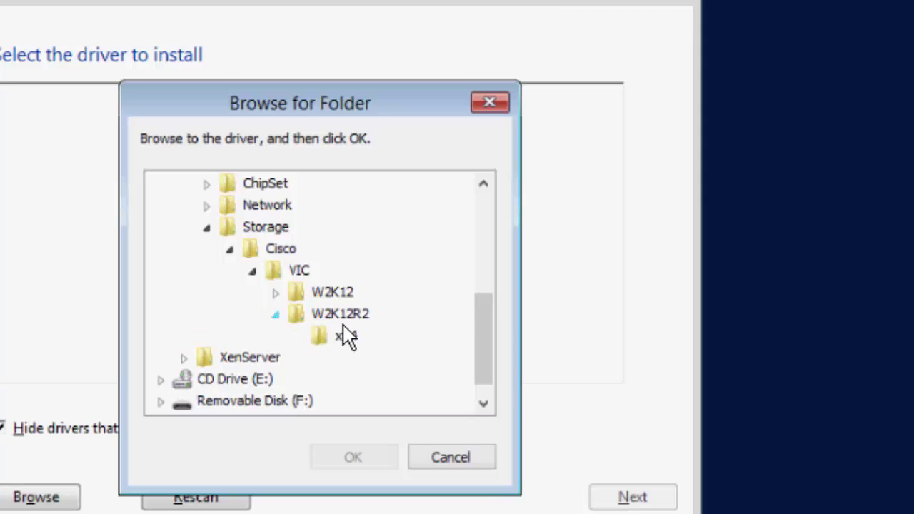
{"action": "left_click", "coordinate": [358, 336]}
{"action": "left_click", "coordinate": [367, 457]}
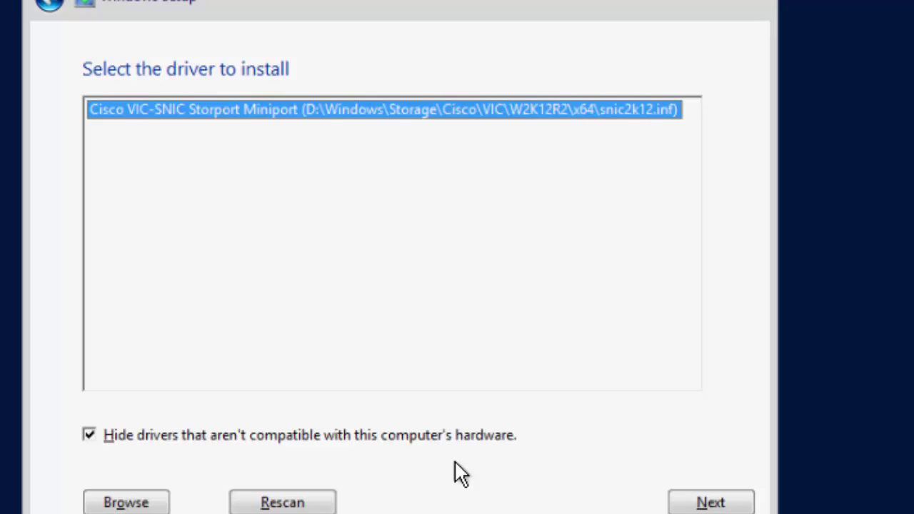
{"action": "left_click", "coordinate": [707, 502]}
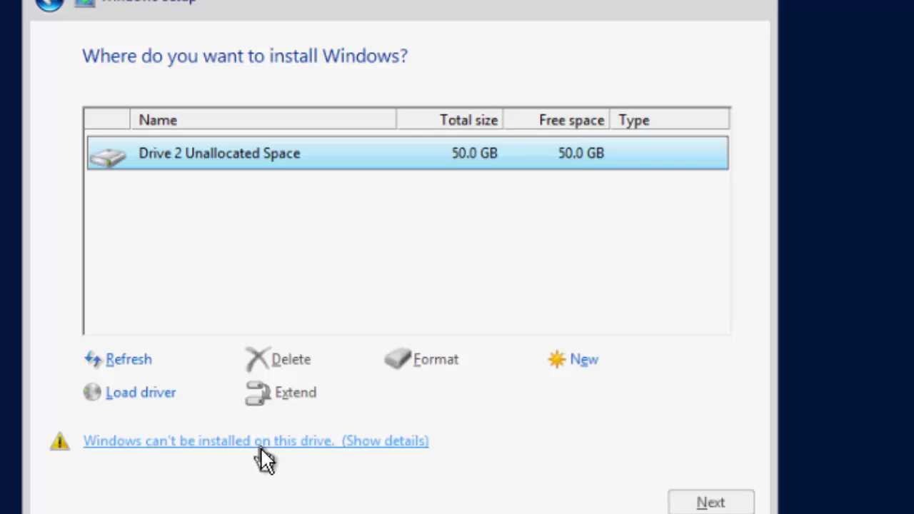
Load the Cisco VIC Ethernet Interface driver (enic6x64.inf) from D:\Windows\Network\Cisco\VIC\W2K12R2\x64
{"action": "left_click", "coordinate": [156, 397]}
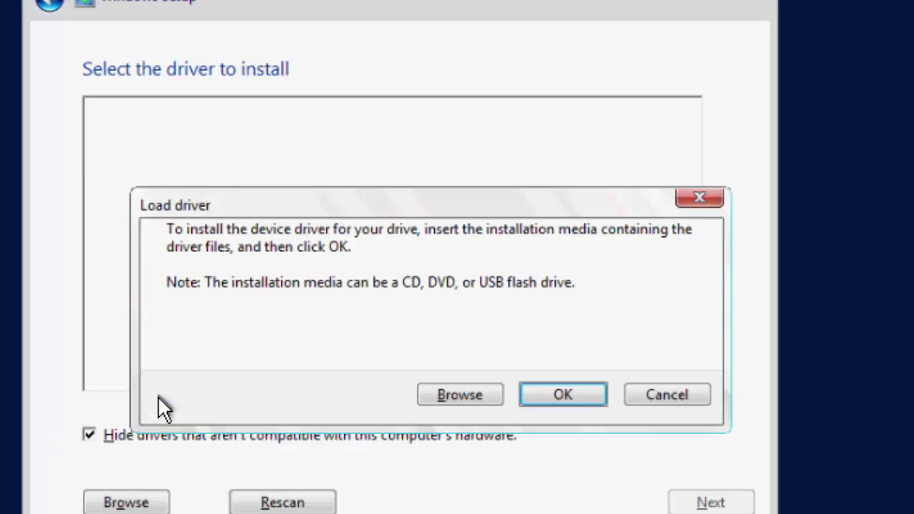
{"action": "left_click", "coordinate": [457, 397]}
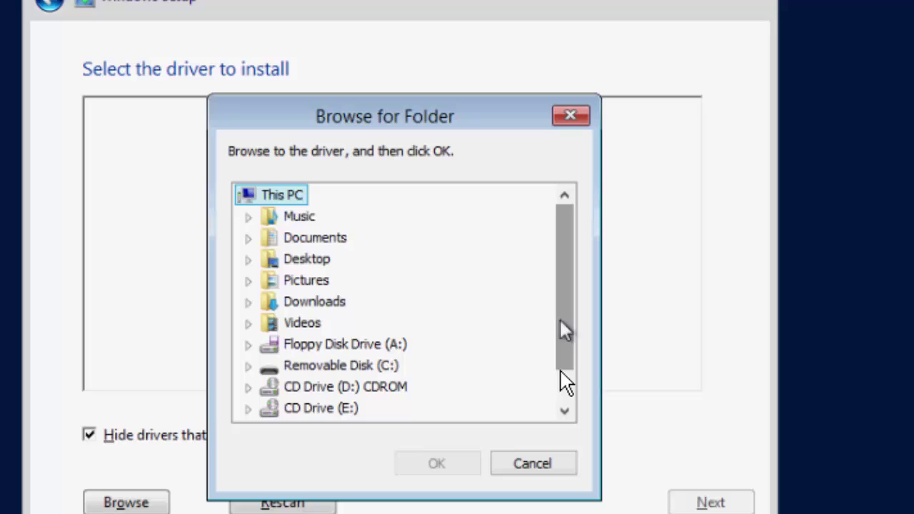
{"action": "left_click_drag", "start_coordinate": [566, 336], "coordinate": [560, 392]}
{"action": "left_click", "coordinate": [249, 346]}
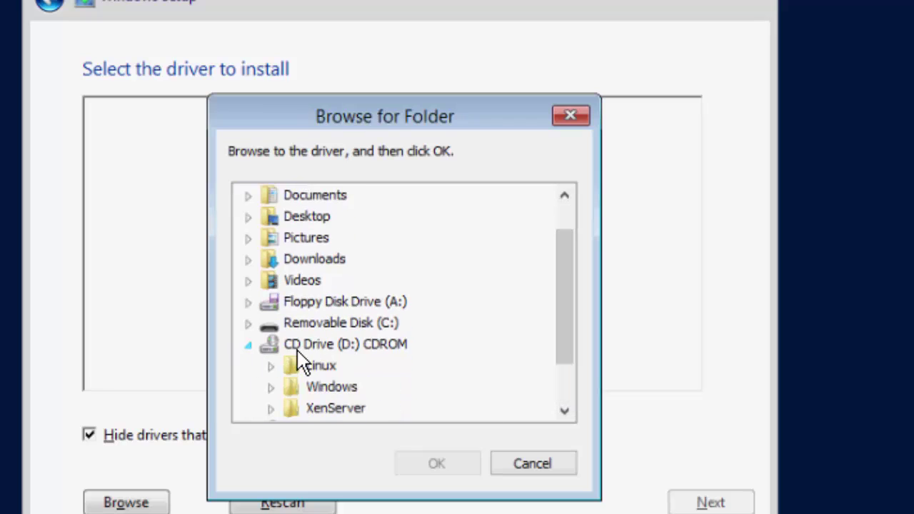
{"action": "left_click", "coordinate": [272, 324]}
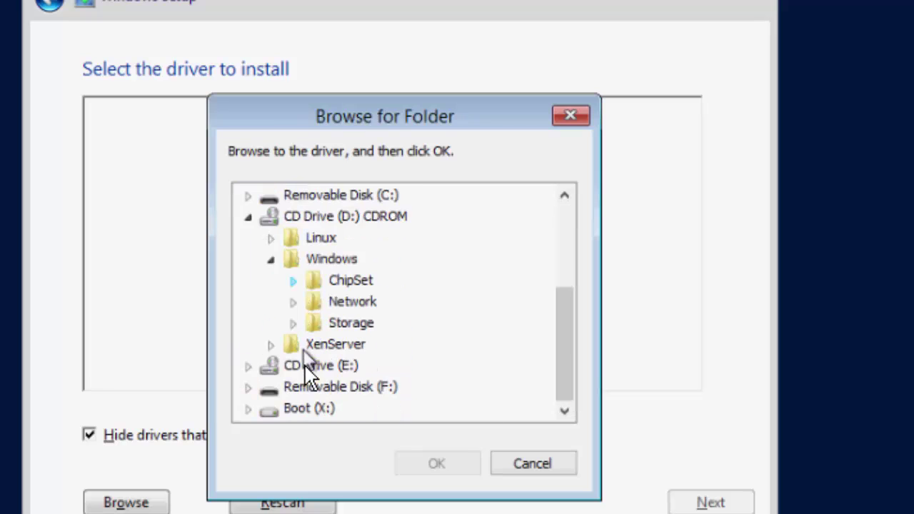
{"action": "left_click", "coordinate": [292, 302]}
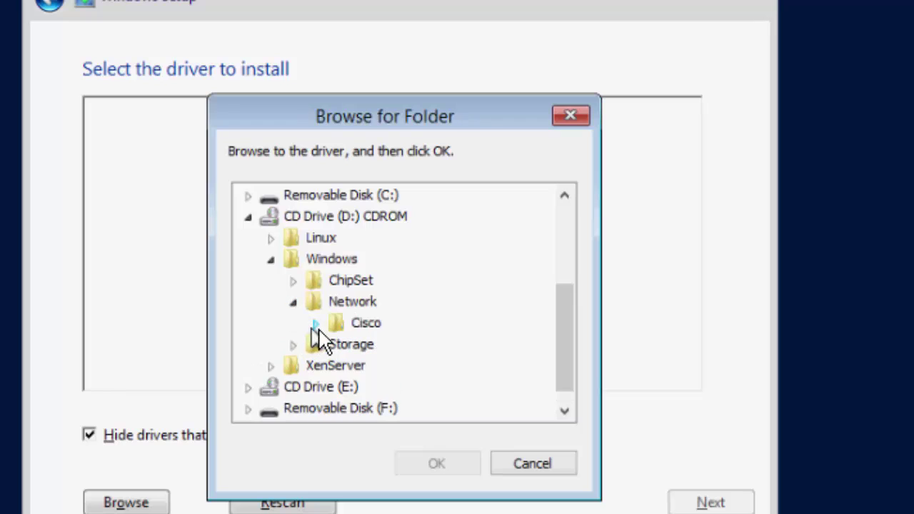
{"action": "left_click", "coordinate": [338, 345]}
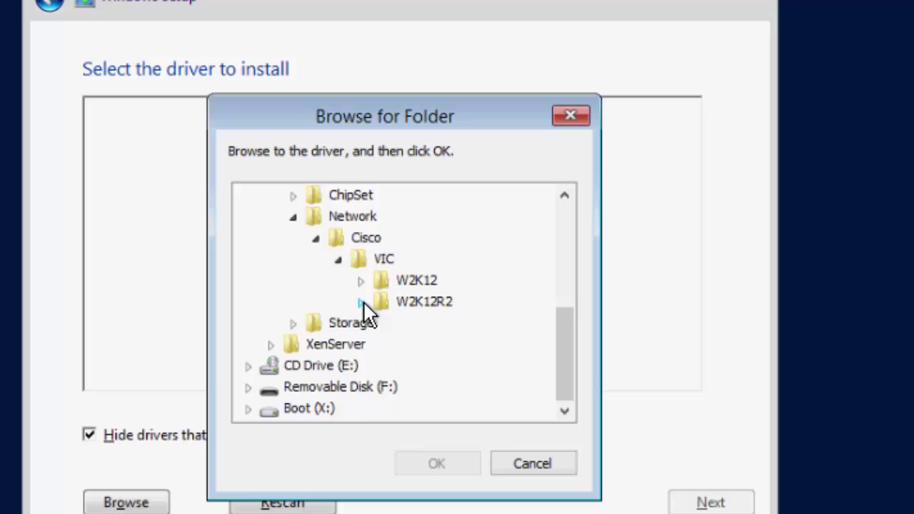
{"action": "left_click", "coordinate": [362, 302]}
{"action": "left_click", "coordinate": [426, 326]}
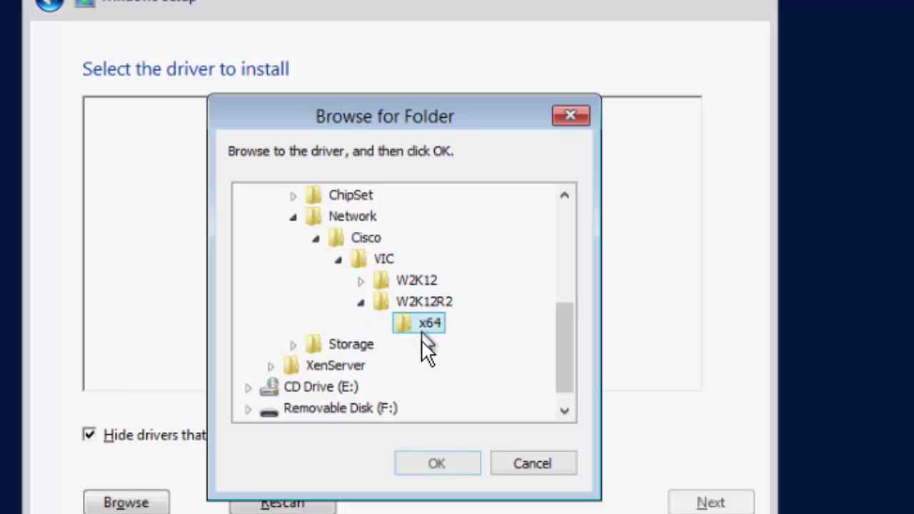
{"action": "left_click", "coordinate": [434, 464]}
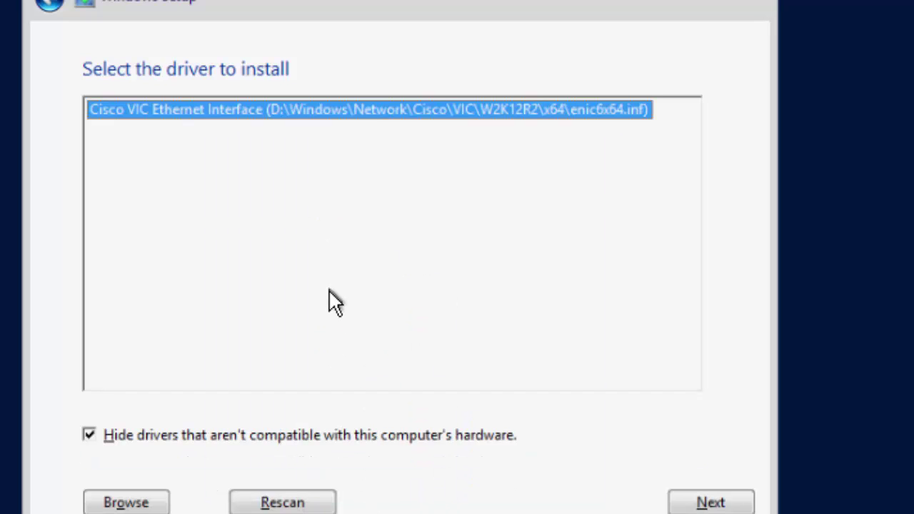
{"action": "left_click", "coordinate": [707, 502]}
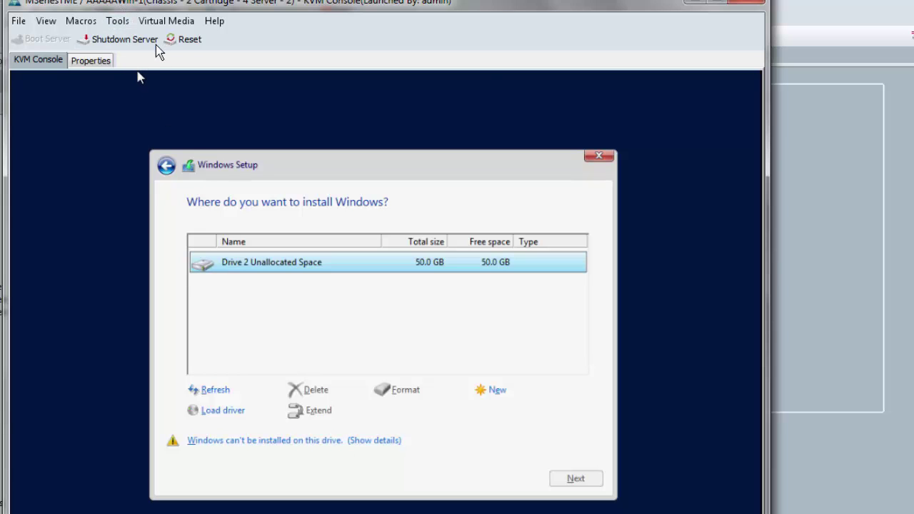
Unmap the drivers ISO from the virtual CD/DVD
{"action": "left_click", "coordinate": [175, 21]}
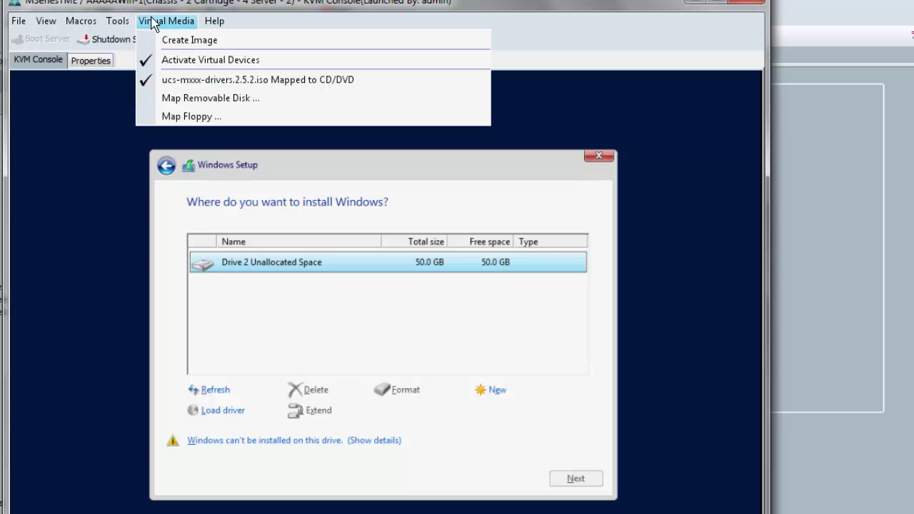
{"action": "left_click", "coordinate": [176, 76]}
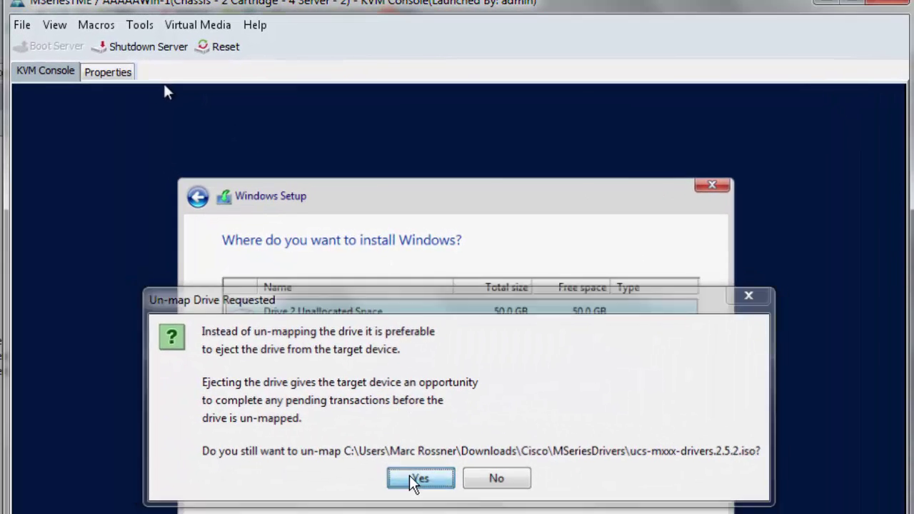
{"action": "left_click", "coordinate": [412, 478]}
Start a new CD/DVD mapping and browse to the Windows Server 2012 R2 x64 ISO
{"action": "left_click", "coordinate": [198, 25]}
{"action": "left_click", "coordinate": [230, 93]}
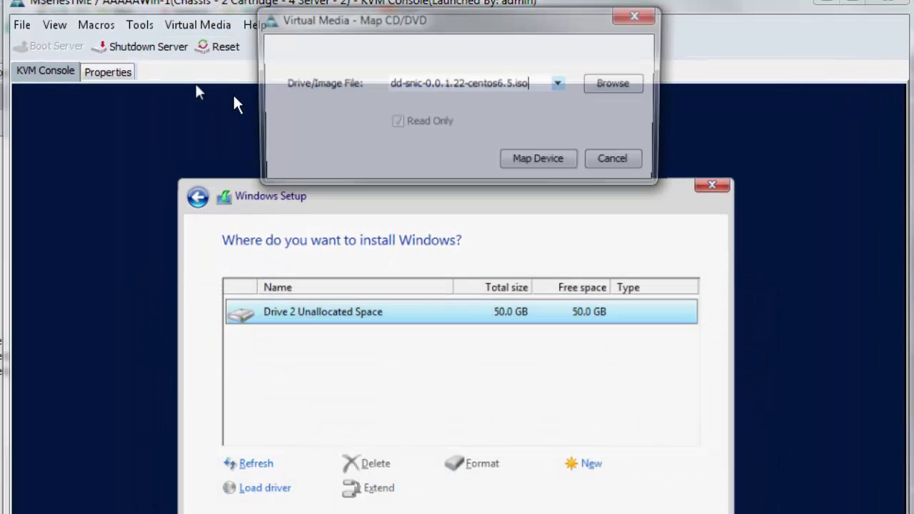
{"action": "left_click", "coordinate": [558, 84]}
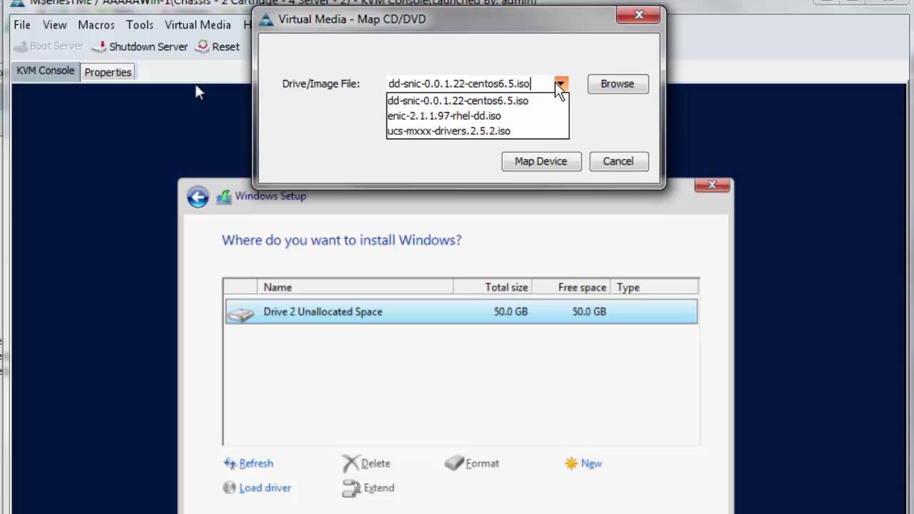
{"action": "left_click", "coordinate": [599, 87]}
{"action": "left_click", "coordinate": [606, 93]}
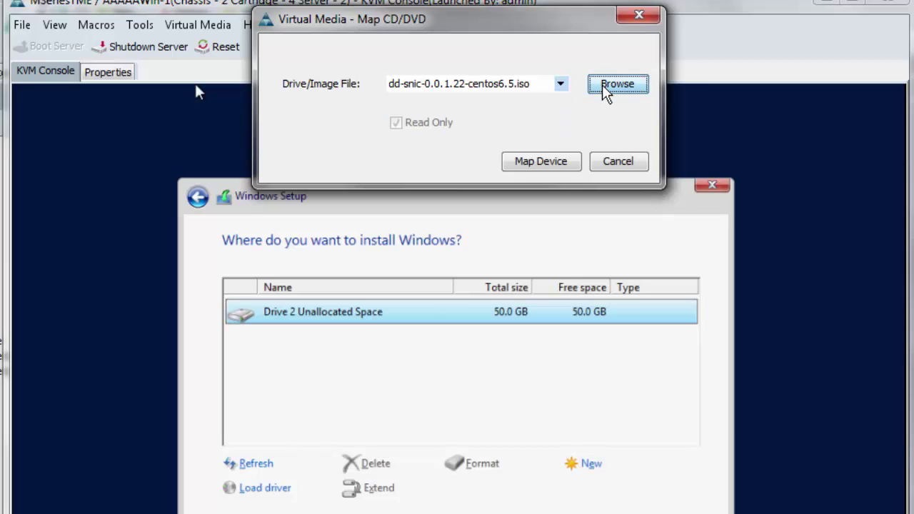
{"action": "left_click", "coordinate": [491, 236]}
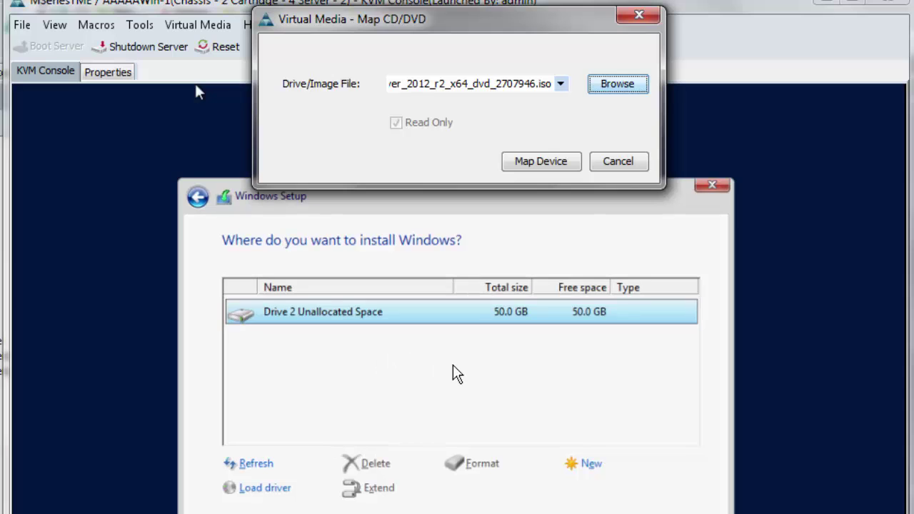
Map the Windows Server 2012 R2 image, refresh the drive list and install Windows onto Drive 2
{"action": "left_click", "coordinate": [537, 162]}
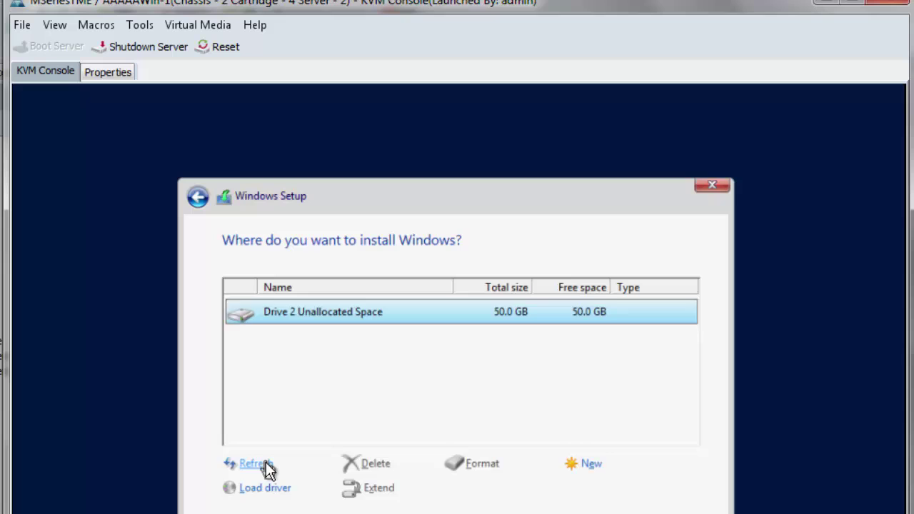
{"action": "left_click", "coordinate": [266, 463]}
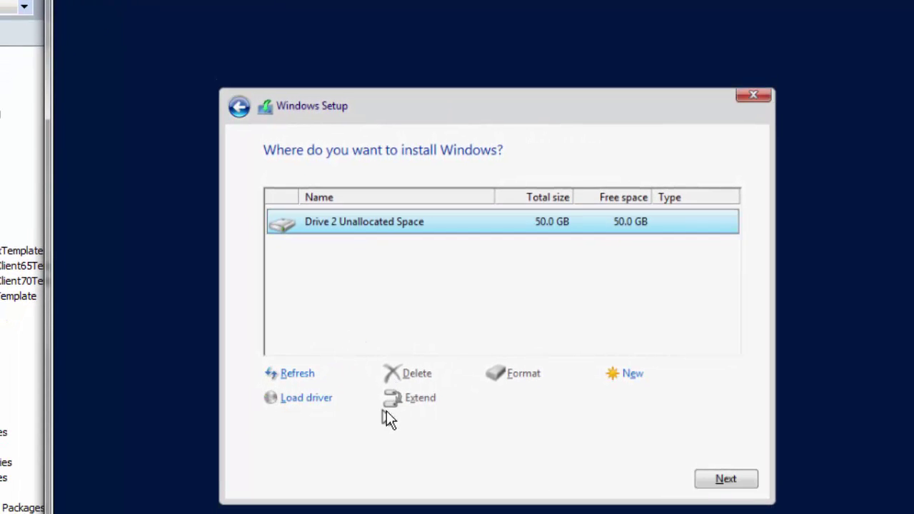
{"action": "left_click", "coordinate": [721, 478]}
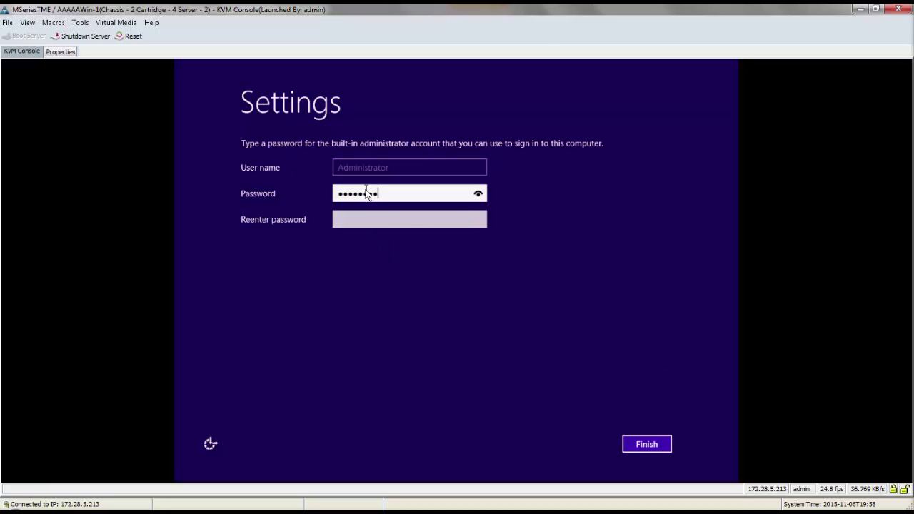
Re-enter the administrator password to confirm it and finish the account settings
{"action": "key", "text": "Tab"}
{"action": "type", "text": "Password1"}
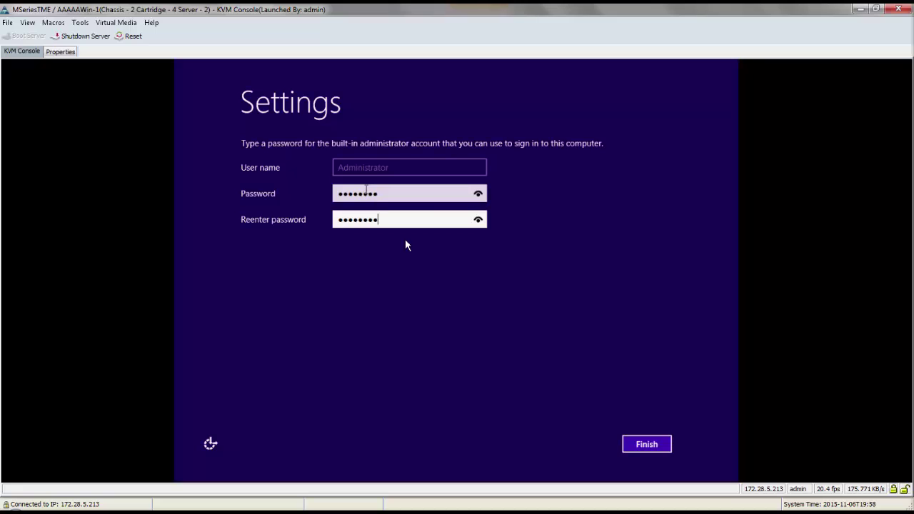
{"action": "left_click", "coordinate": [645, 447]}
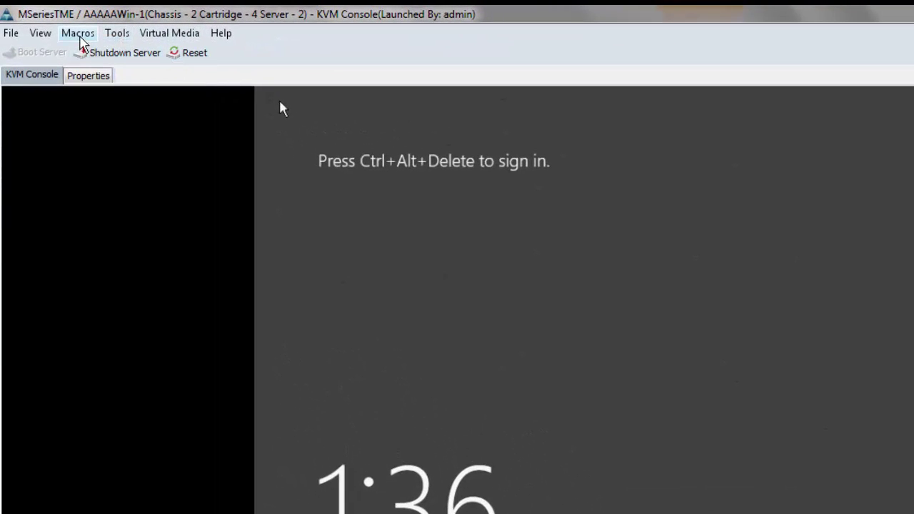
Send Ctrl-Alt-Del from Static Macros and sign in as Administrator with the account password
{"action": "left_click", "coordinate": [79, 34]}
{"action": "mouse_move", "coordinate": [173, 81]}
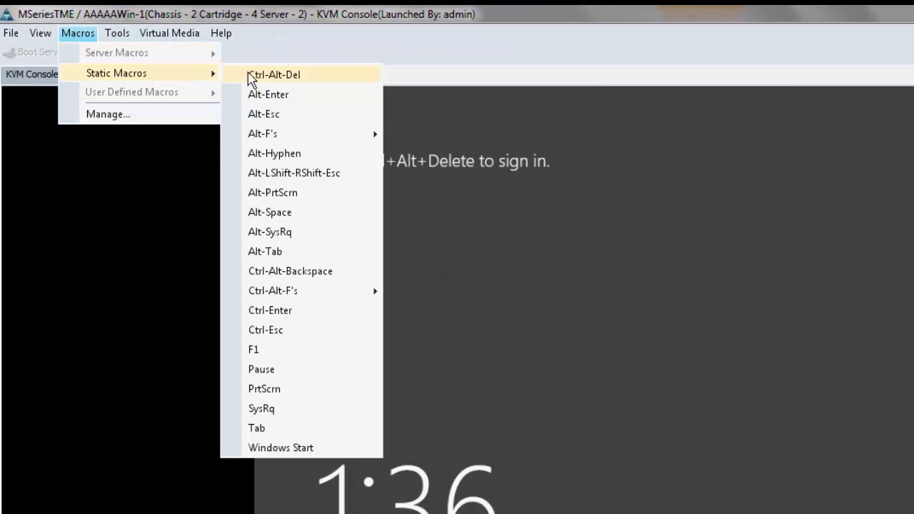
{"action": "left_click", "coordinate": [282, 75]}
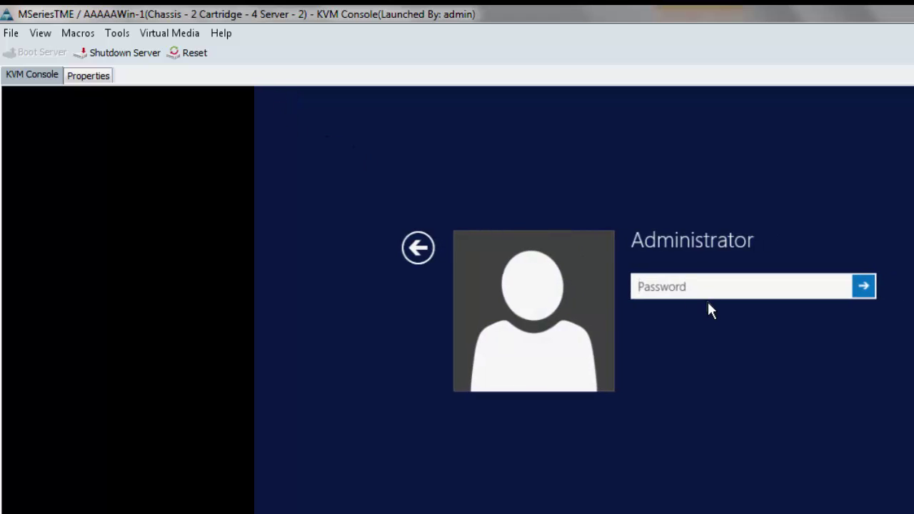
{"action": "type", "text": "Passw0rd"}
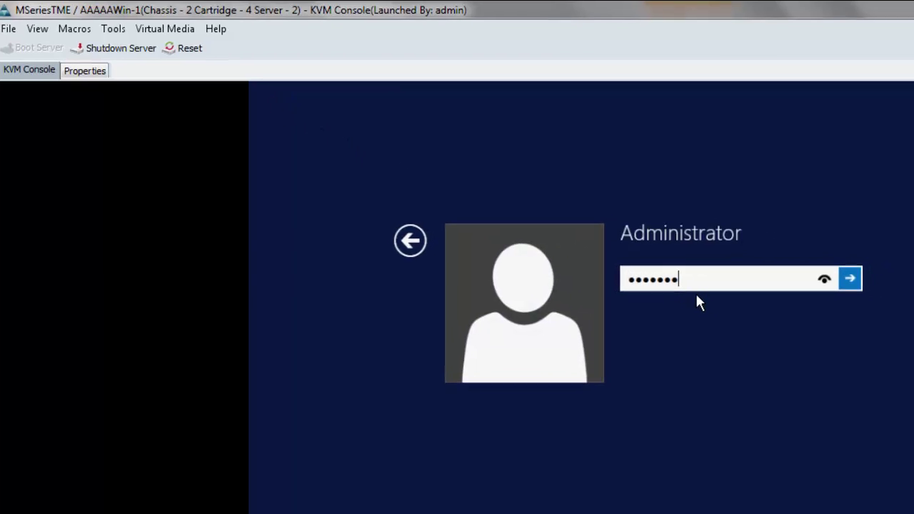
{"action": "key", "text": "Return"}
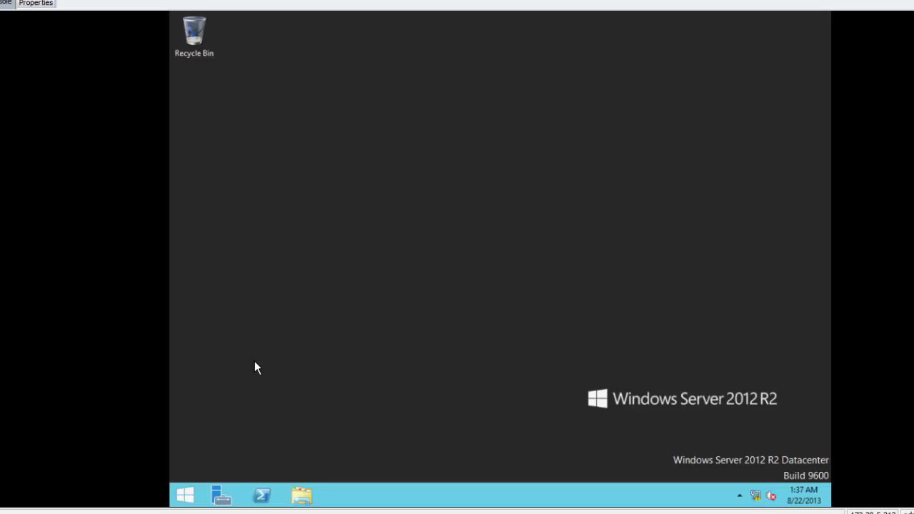
{"action": "right_click", "coordinate": [183, 493]}
{"action": "left_click", "coordinate": [212, 299]}
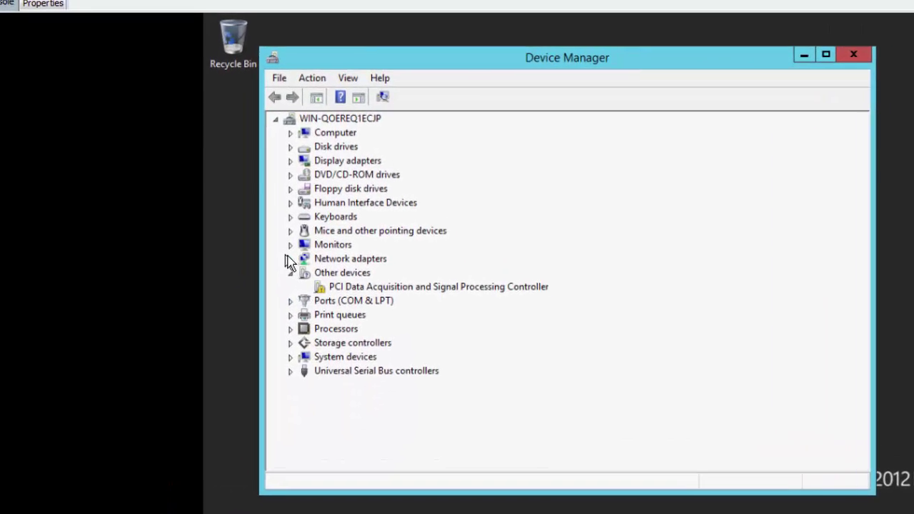
{"action": "left_click", "coordinate": [290, 258]}
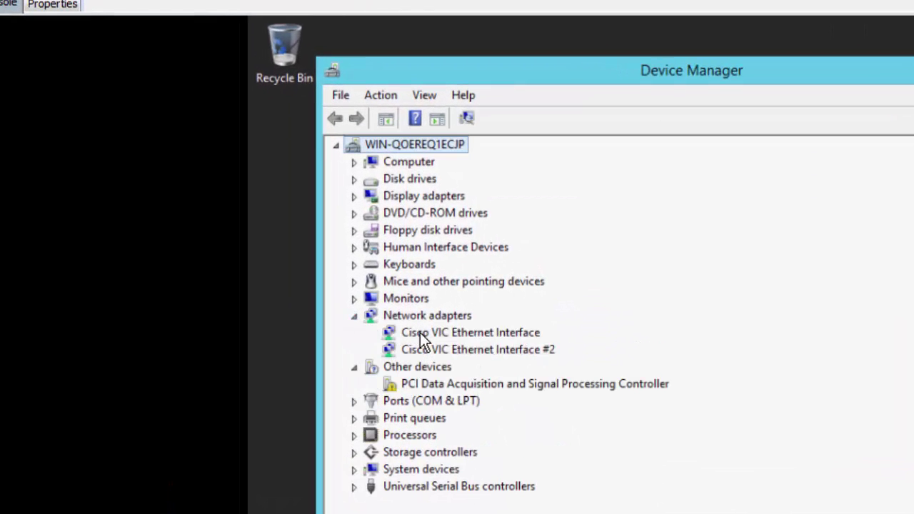
{"action": "left_click", "coordinate": [354, 180]}
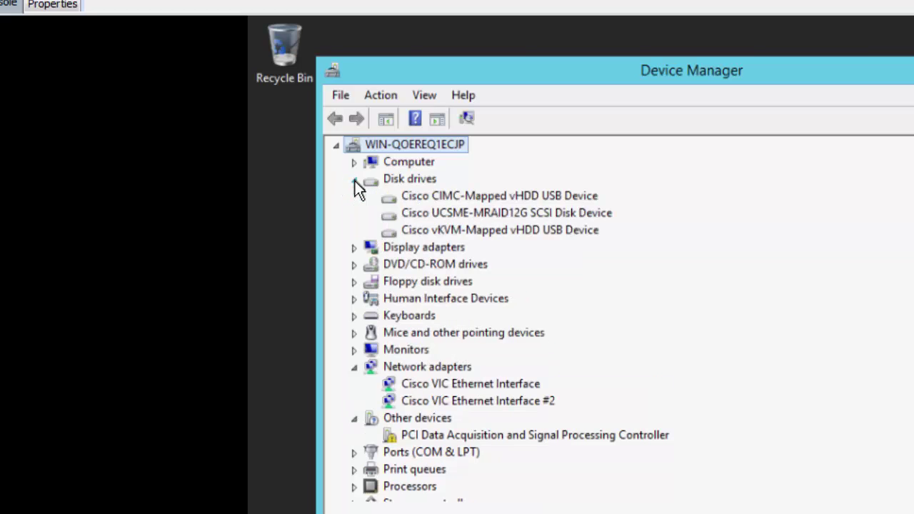
{"action": "left_click", "coordinate": [472, 214]}
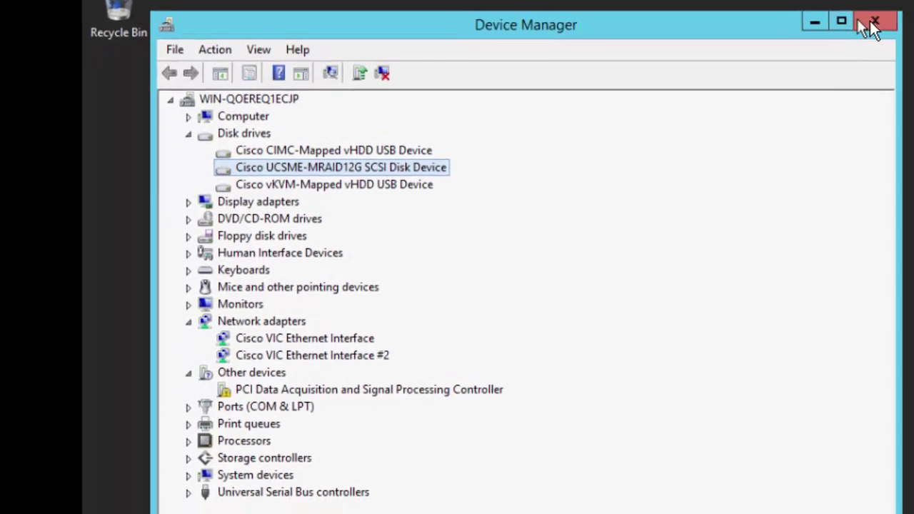
Close Device Manager and unmap the Windows Server installation ISO from Virtual Media
{"action": "left_click", "coordinate": [876, 21]}
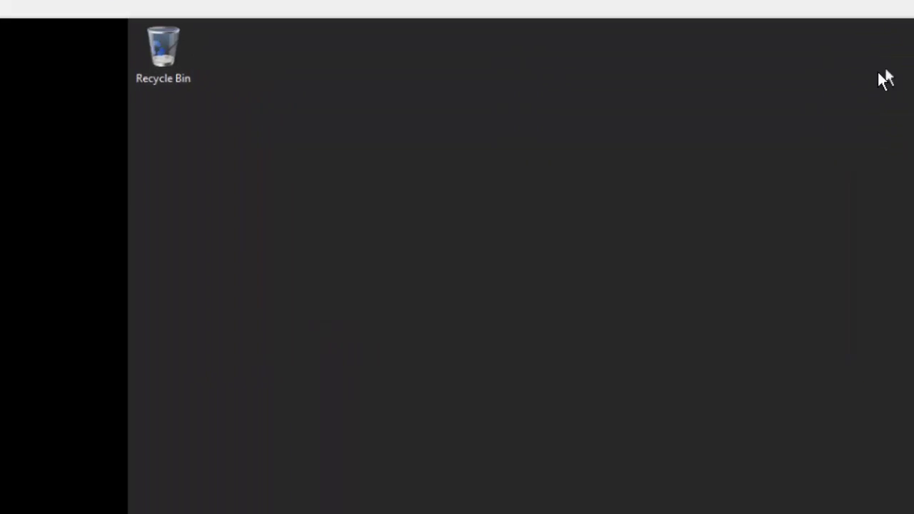
{"action": "left_click", "coordinate": [173, 58]}
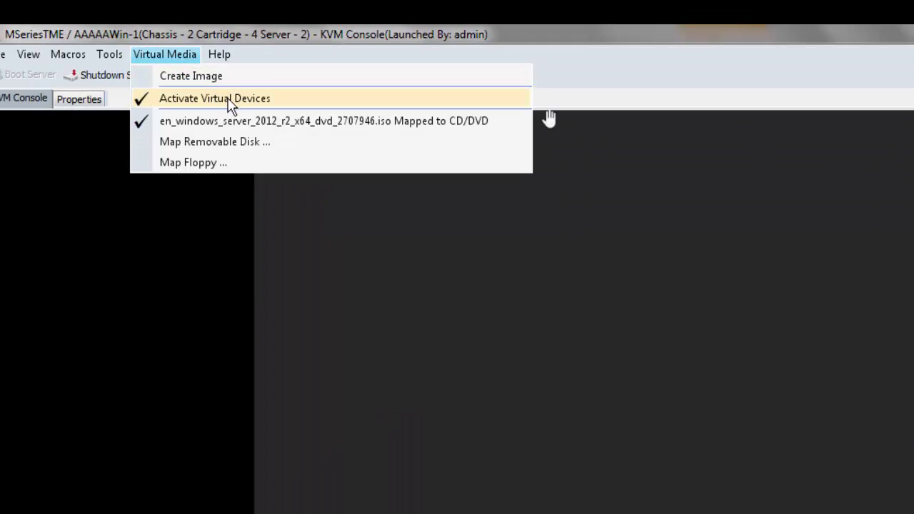
{"action": "left_click", "coordinate": [228, 129]}
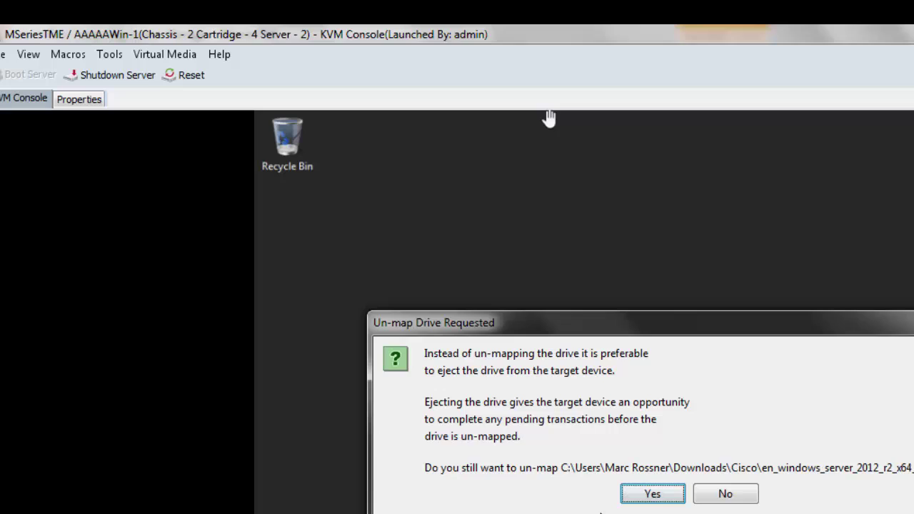
{"action": "left_click", "coordinate": [655, 499]}
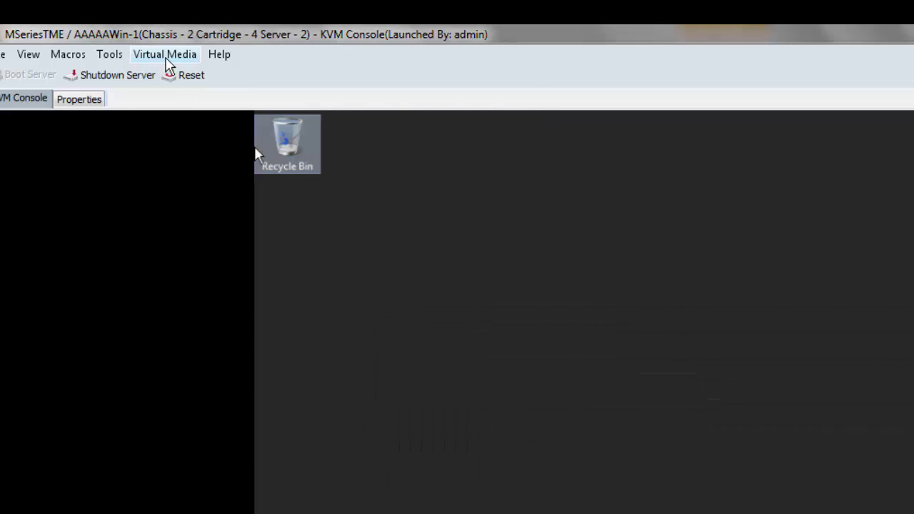
Map the drivers ISO as the server's virtual CD/DVD
{"action": "left_click", "coordinate": [163, 57]}
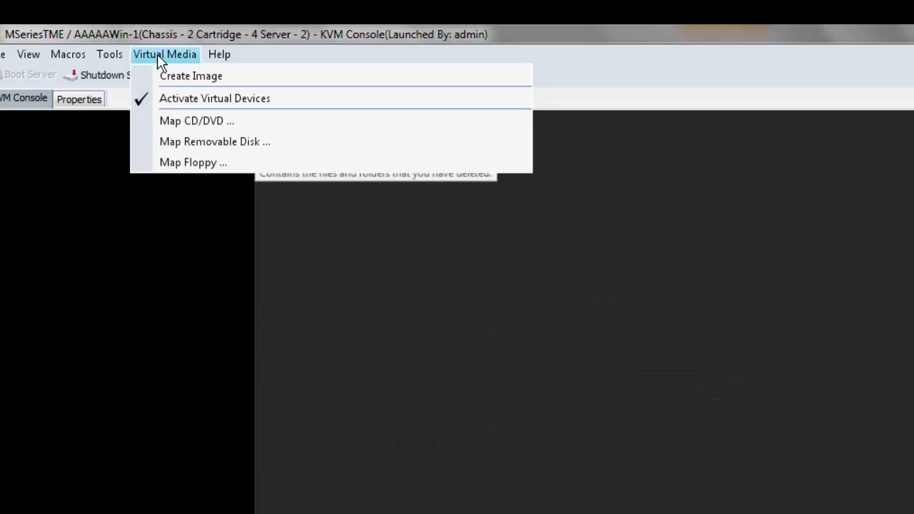
{"action": "left_click", "coordinate": [207, 122]}
{"action": "left_click", "coordinate": [836, 113]}
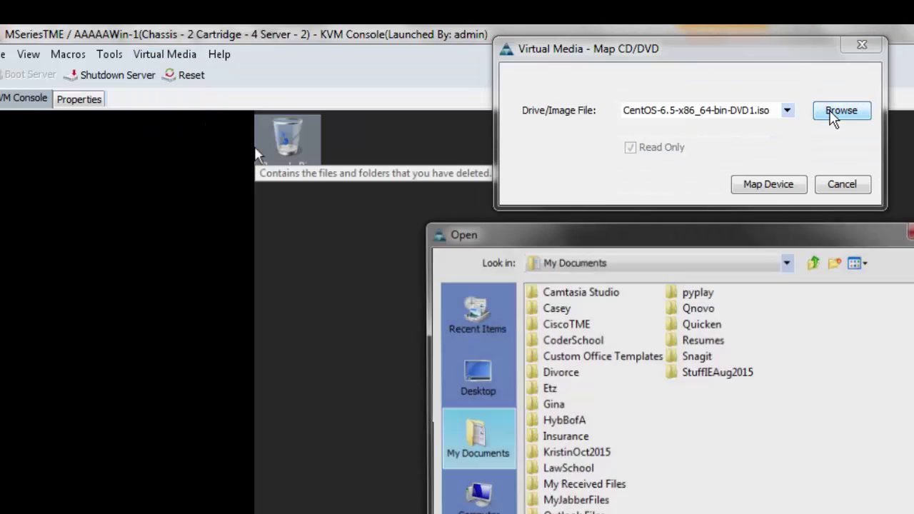
{"action": "left_click", "coordinate": [654, 263]}
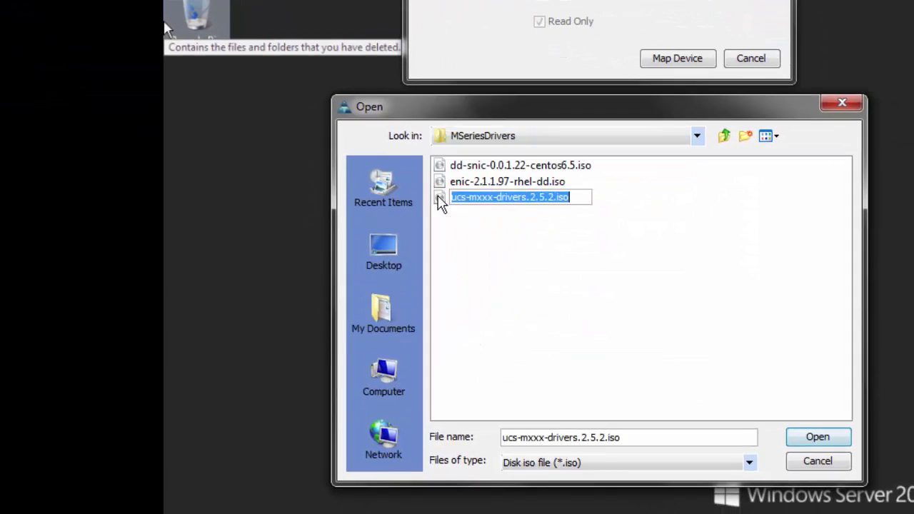
{"action": "double_click", "coordinate": [438, 200]}
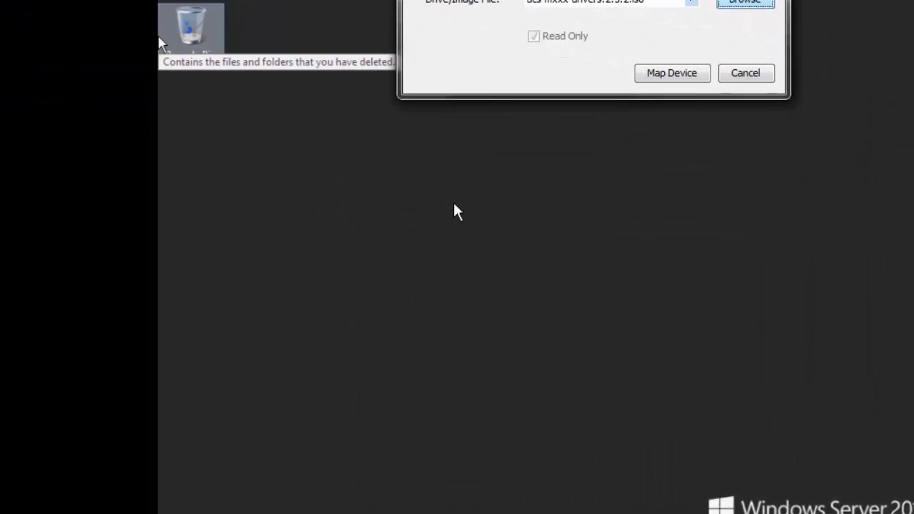
{"action": "left_click", "coordinate": [672, 73]}
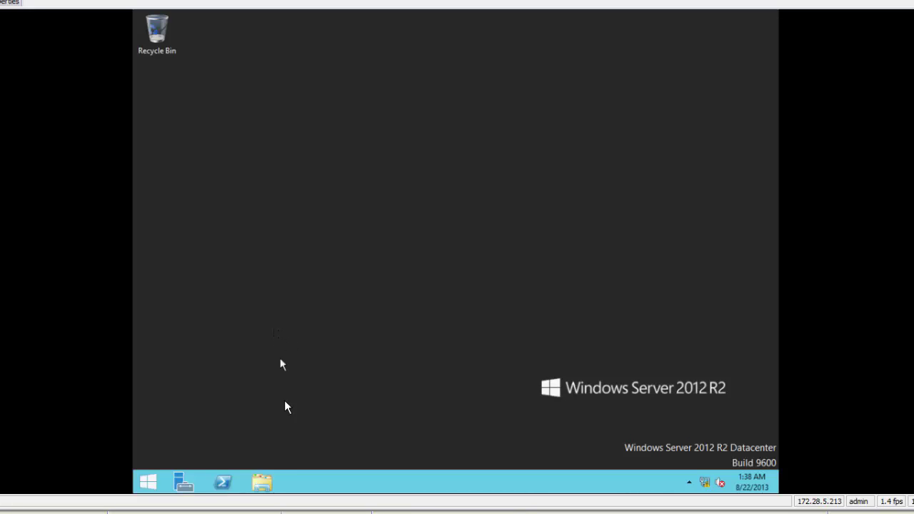
Browse CD Drive (D:) to Windows\ChipSet\Intel\M142\W2K12R2\x64 and launch SetupChipset
{"action": "left_click", "coordinate": [261, 480]}
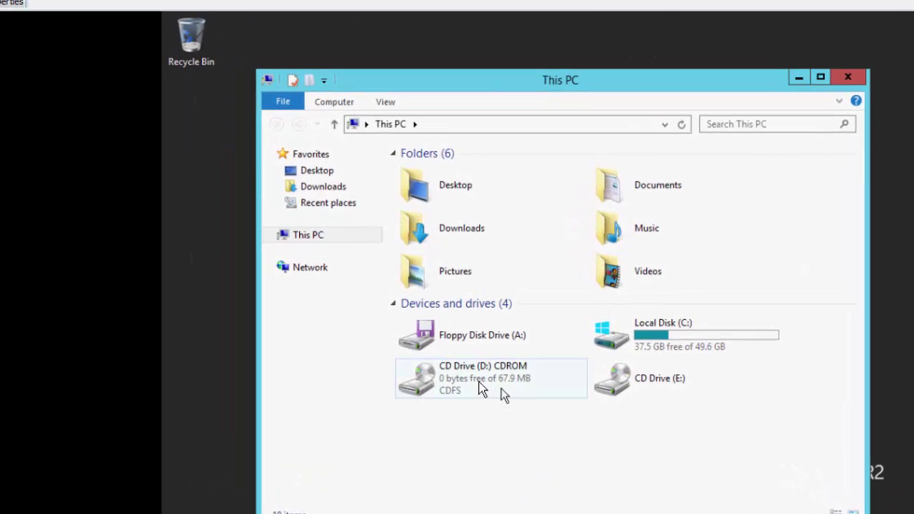
{"action": "mouse_move", "coordinate": [450, 373]}
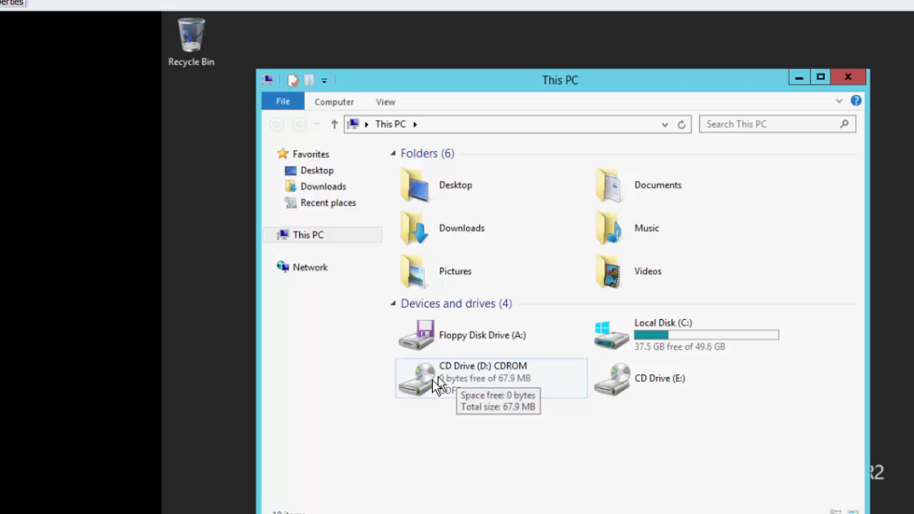
{"action": "double_click", "coordinate": [446, 381]}
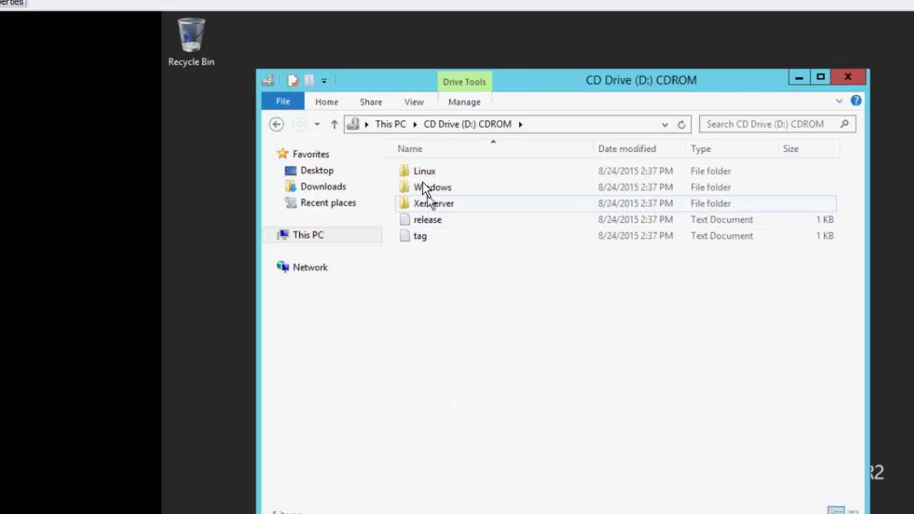
{"action": "double_click", "coordinate": [420, 187]}
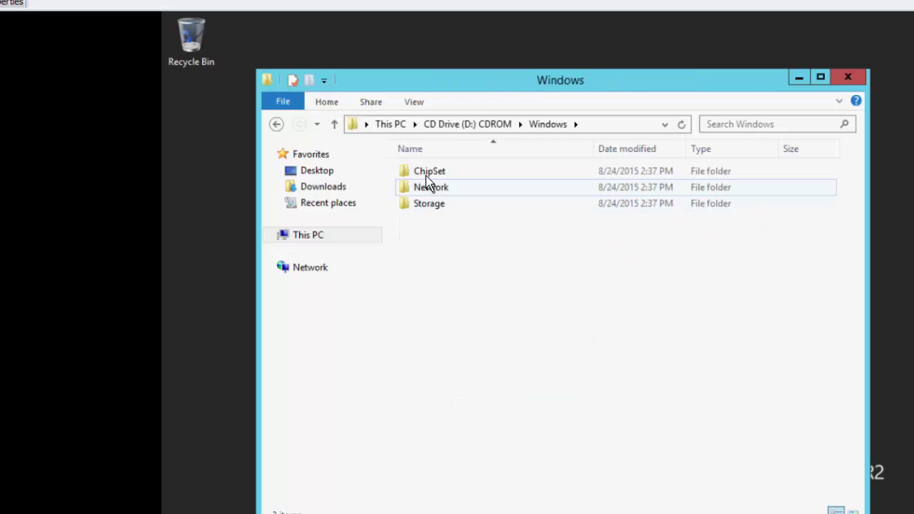
{"action": "double_click", "coordinate": [426, 174]}
{"action": "double_click", "coordinate": [420, 176]}
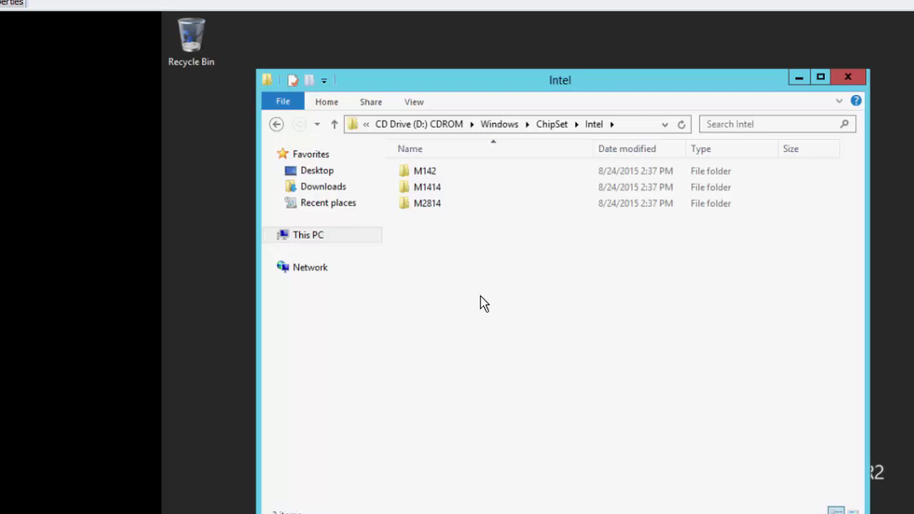
{"action": "double_click", "coordinate": [426, 176]}
{"action": "left_click", "coordinate": [436, 193]}
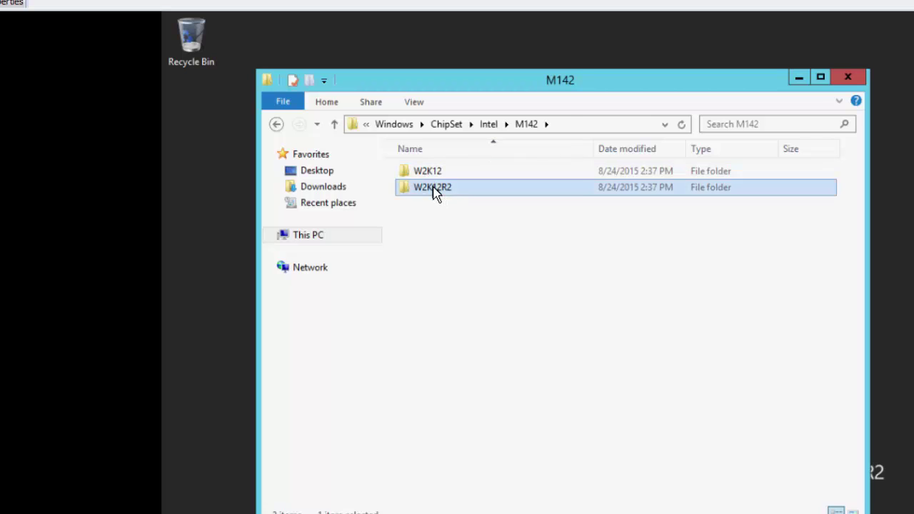
{"action": "double_click", "coordinate": [436, 193]}
{"action": "double_click", "coordinate": [420, 178]}
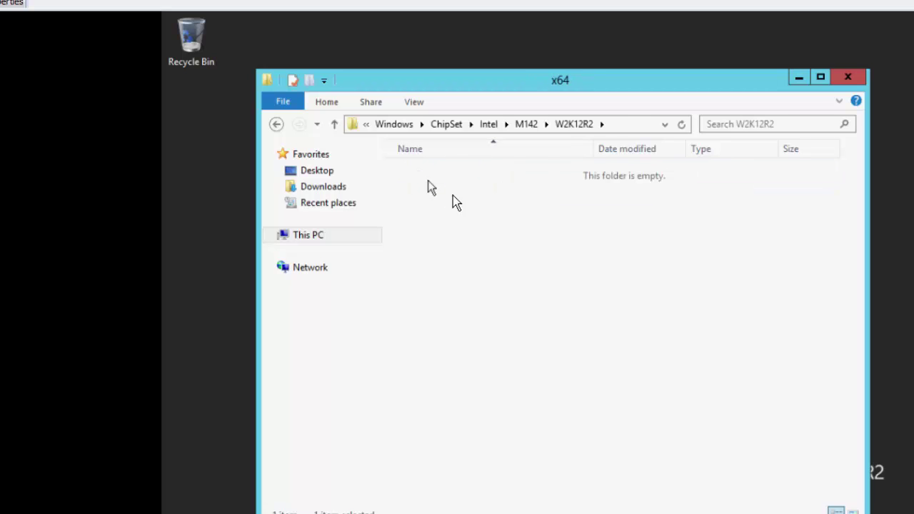
{"action": "double_click", "coordinate": [447, 181]}
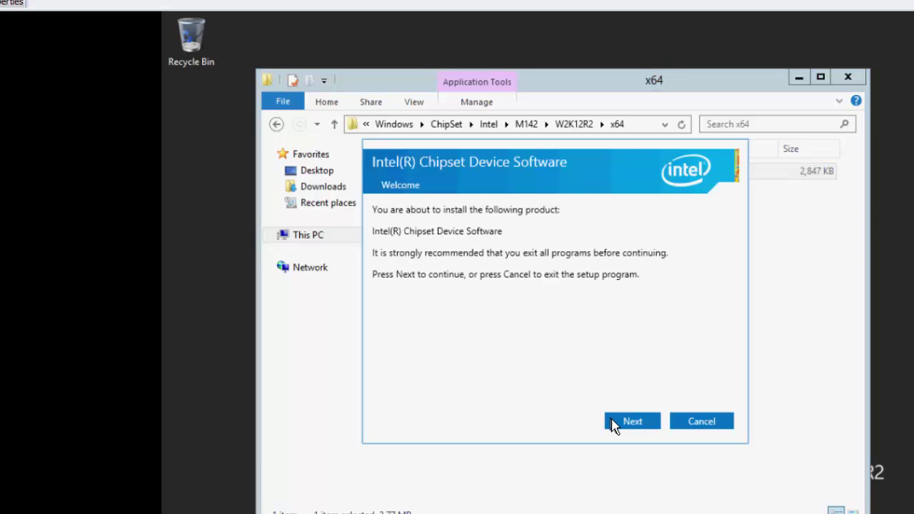
Install the Intel Chipset Device Software, accepting the license, and close the installer
{"action": "left_click", "coordinate": [613, 422]}
{"action": "left_click", "coordinate": [636, 424]}
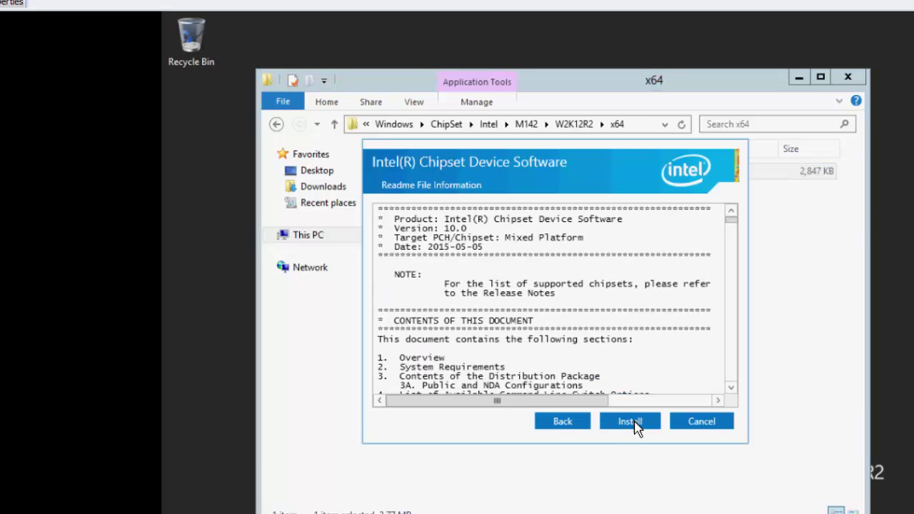
{"action": "left_click", "coordinate": [636, 427]}
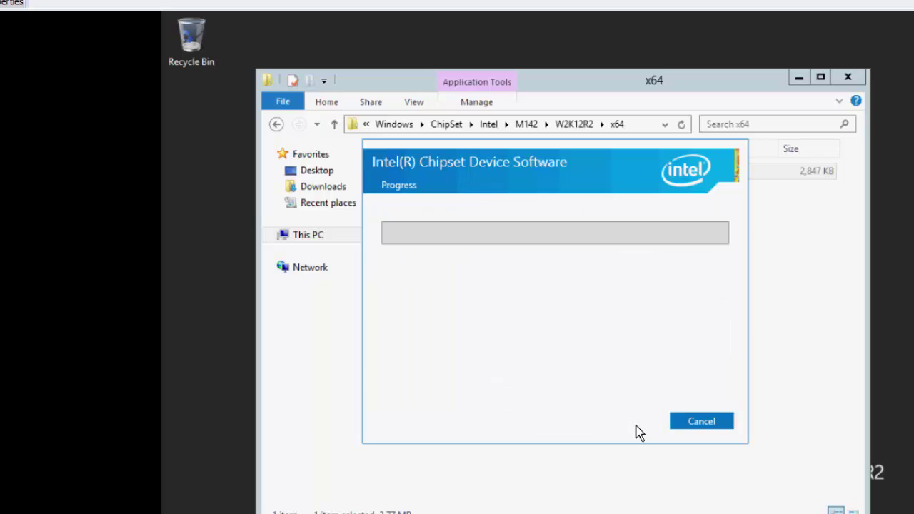
{"action": "left_click", "coordinate": [699, 420]}
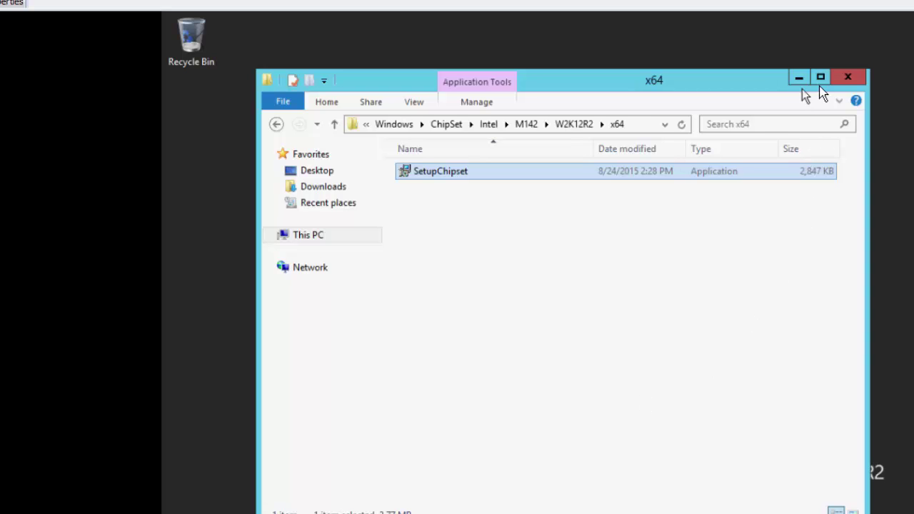
Close File Explorer and open Device Manager from the Win+X menu
{"action": "left_click", "coordinate": [845, 78]}
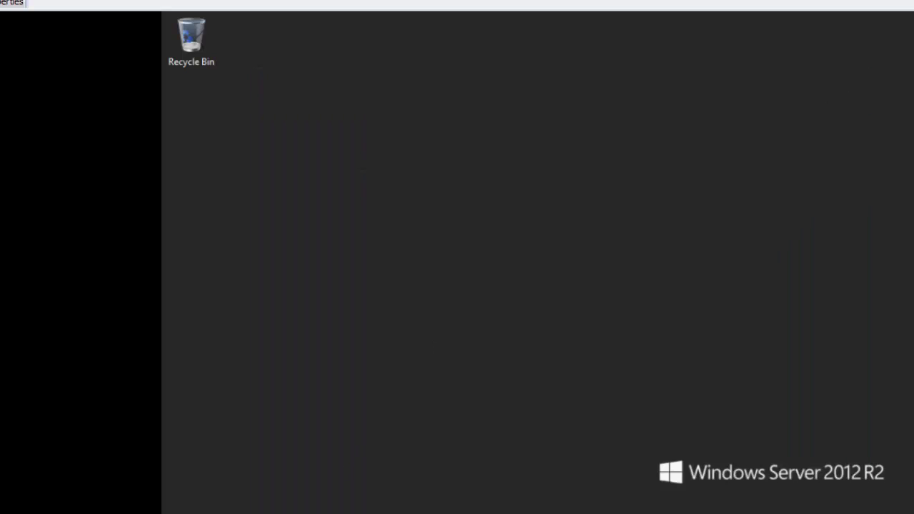
{"action": "key", "text": "super"}
{"action": "key", "text": "super+x"}
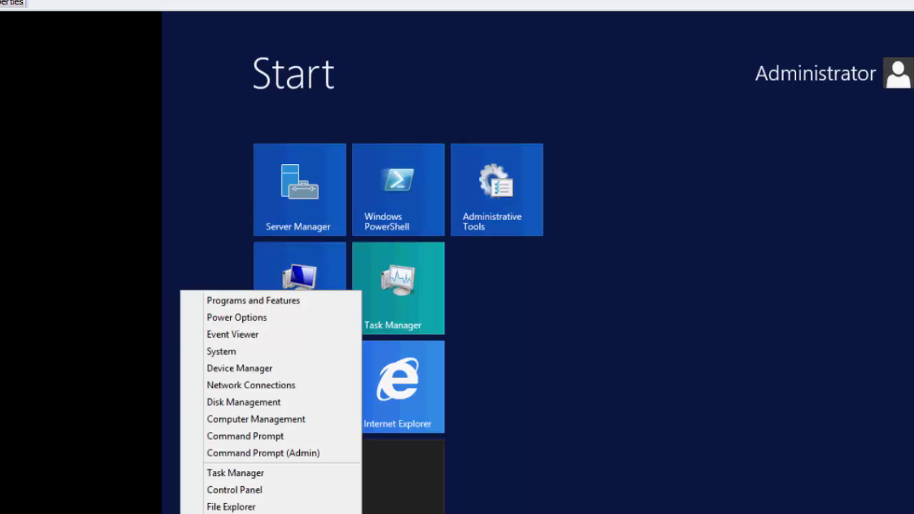
{"action": "left_click", "coordinate": [241, 377]}
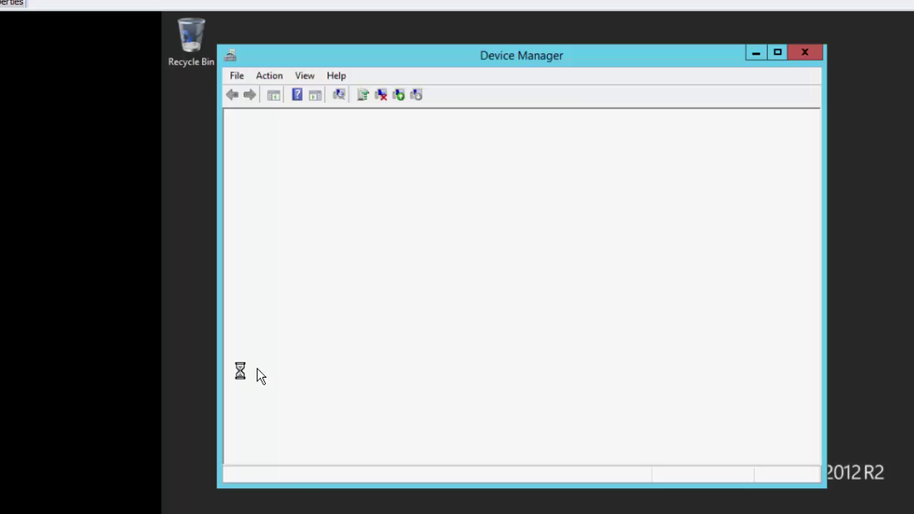